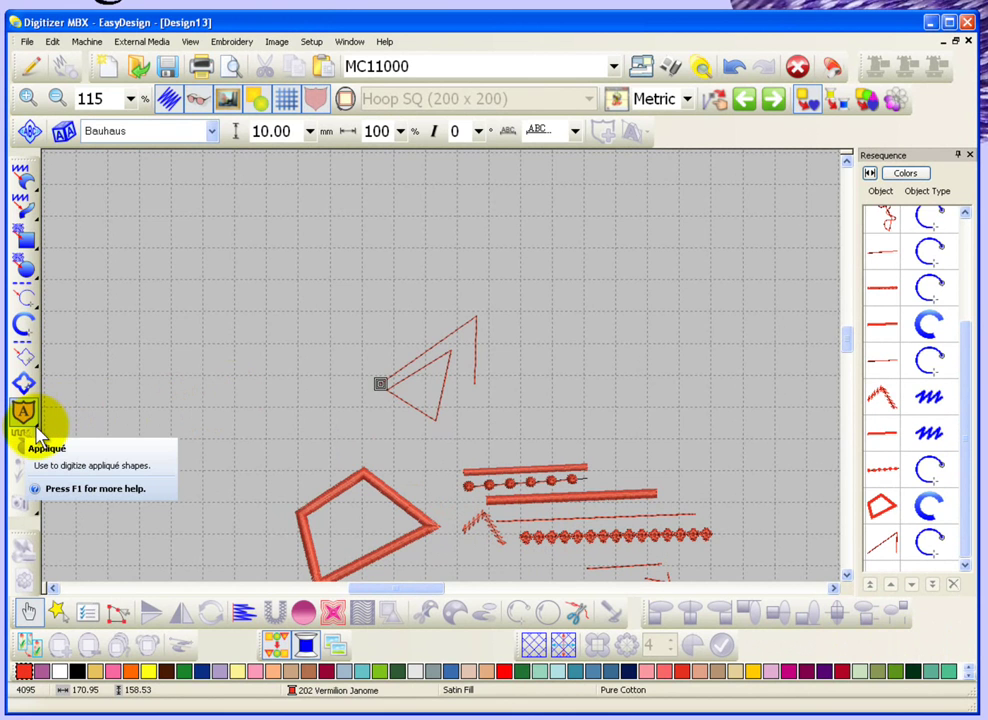
Delete all existing objects from the design and display the Hoop SQ (200 x 200) at 100% zoom.
click(39, 427)
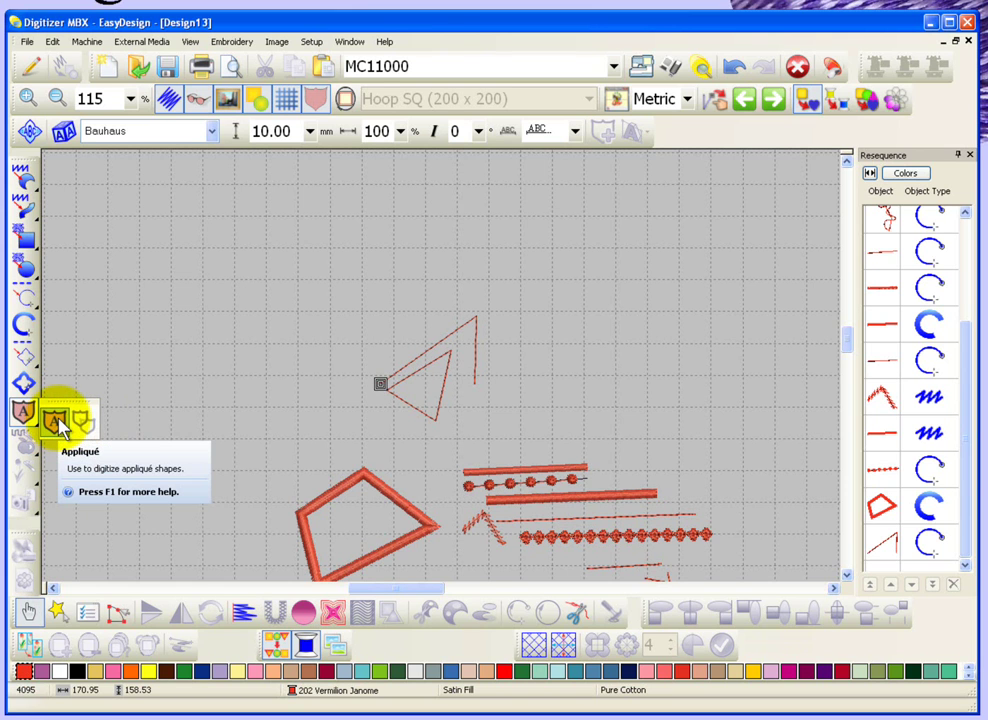
click(60, 424)
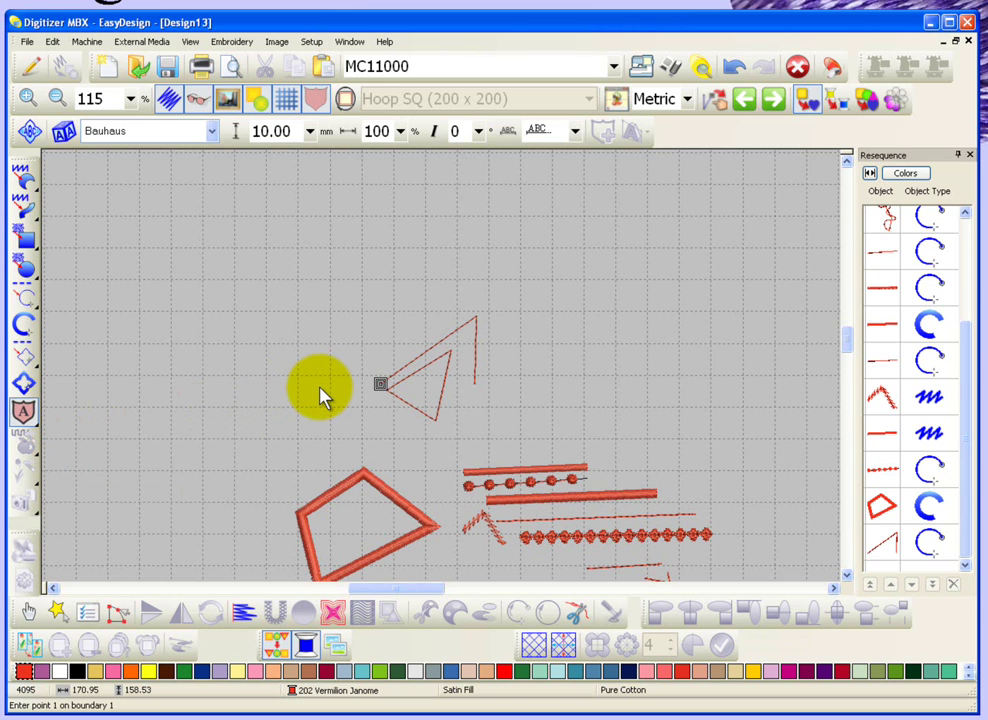
key(ctrl+a)
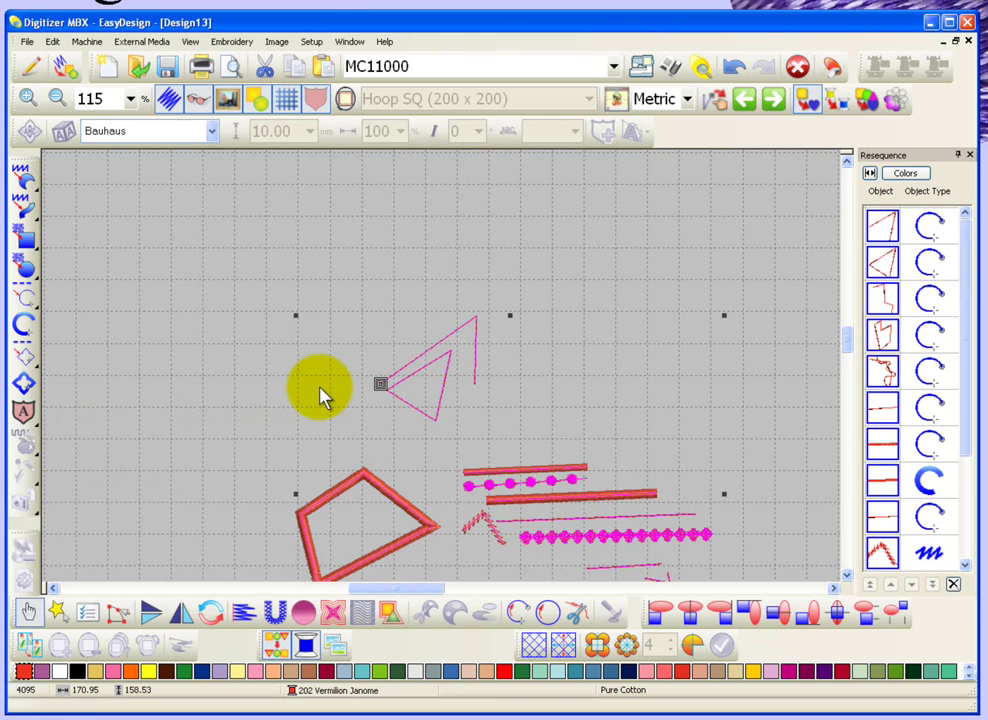
key(Delete)
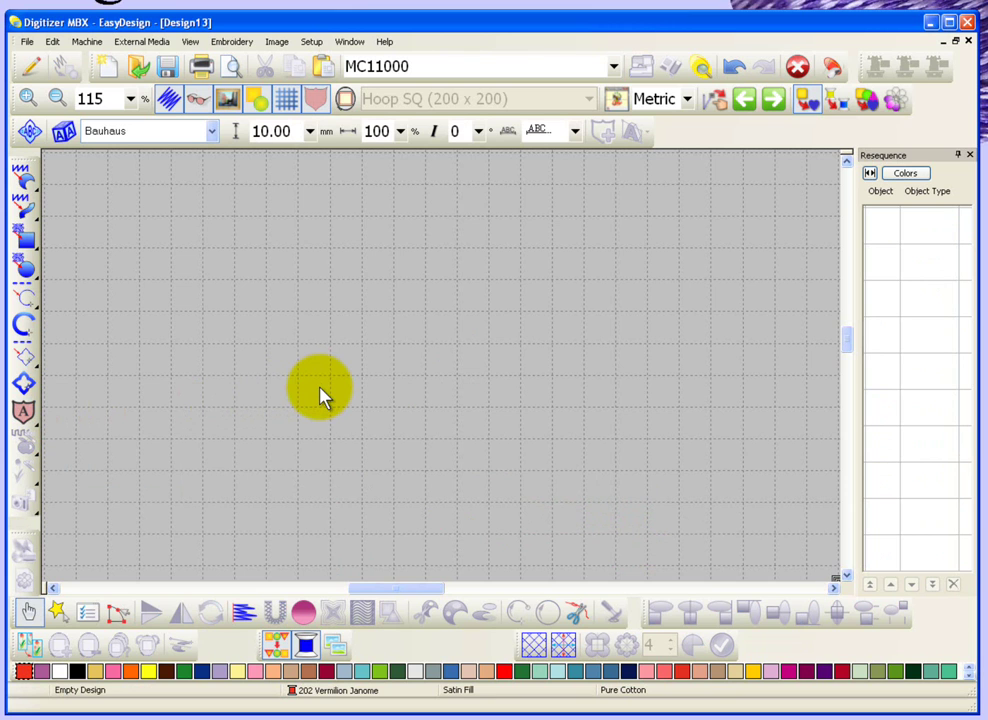
click(345, 98)
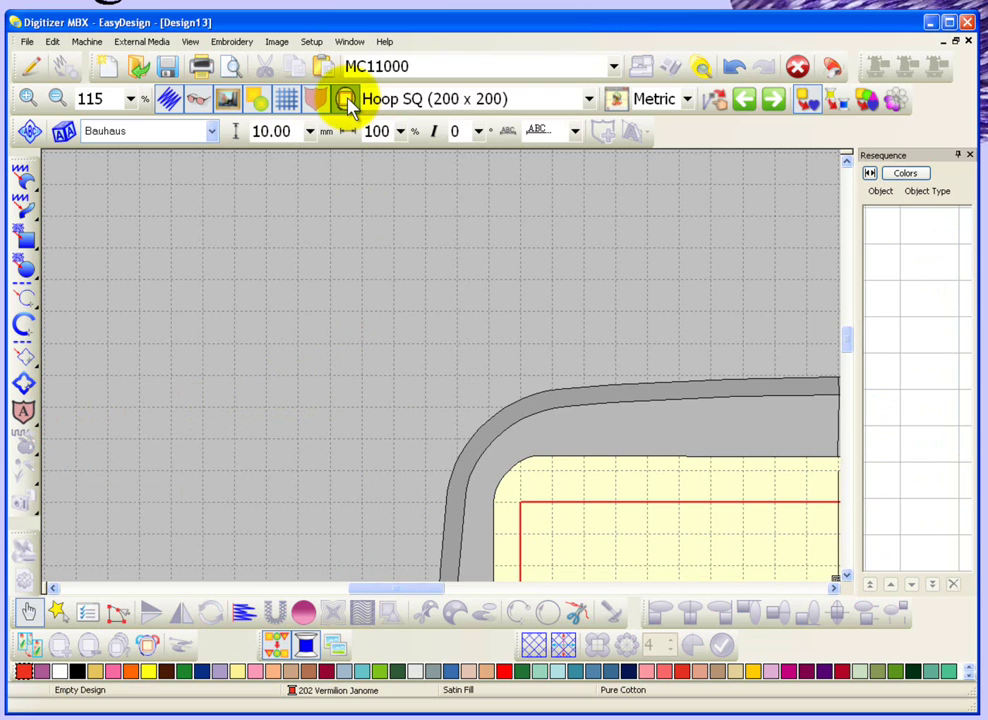
key(1)
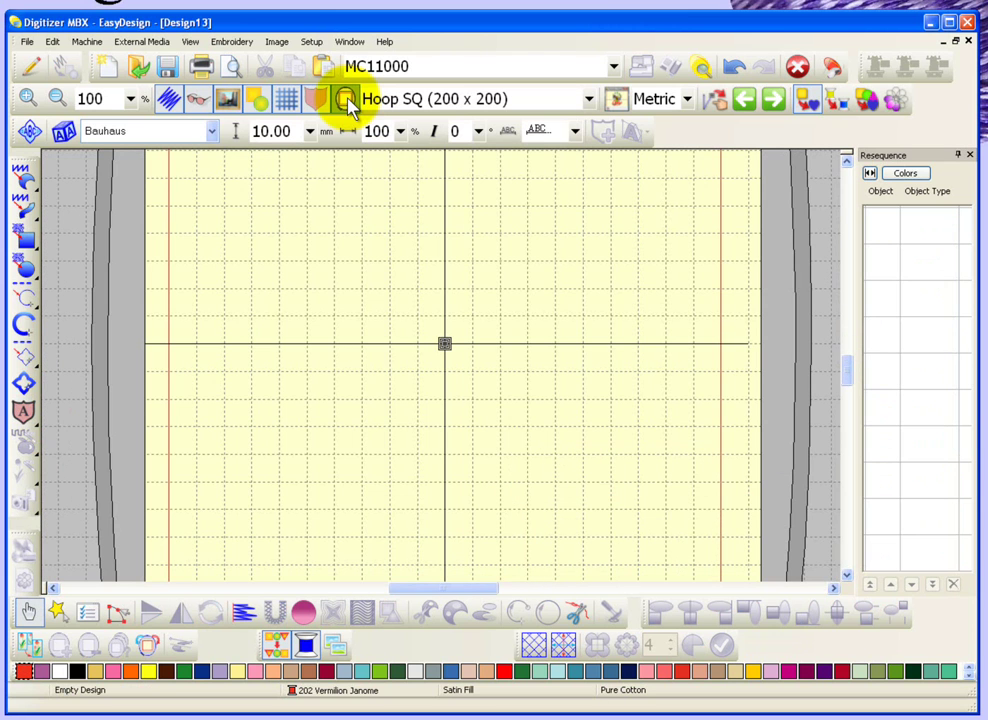
Digitize a closed nine-point appliqué shape inside the hoop, with straight peaked segments along its upper edge and curves around the rest.
click(24, 414)
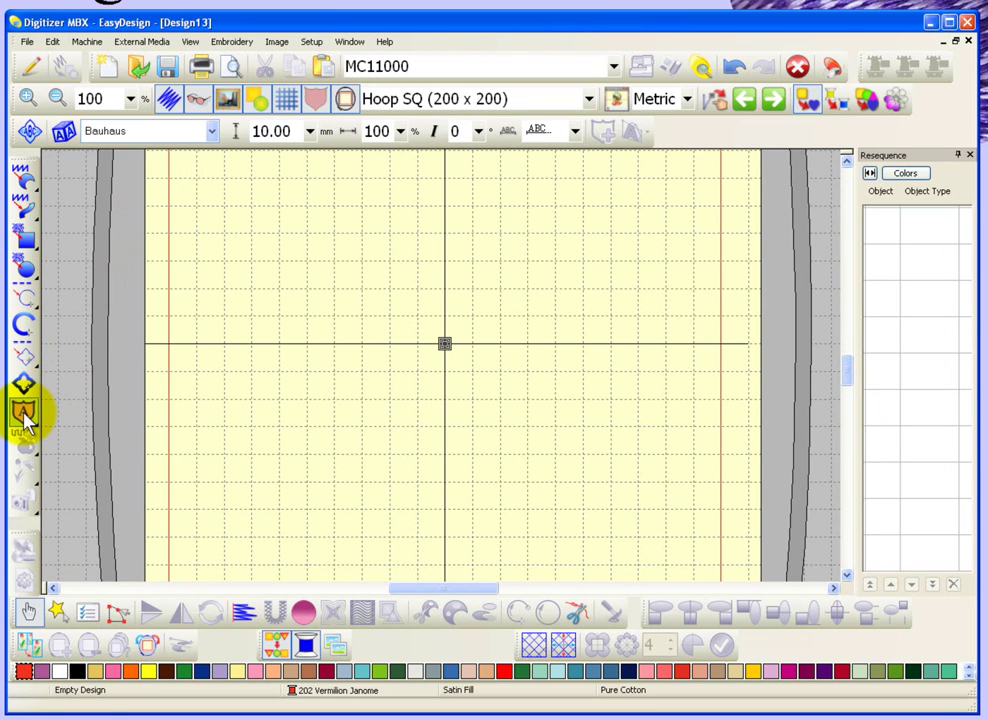
click(280, 280)
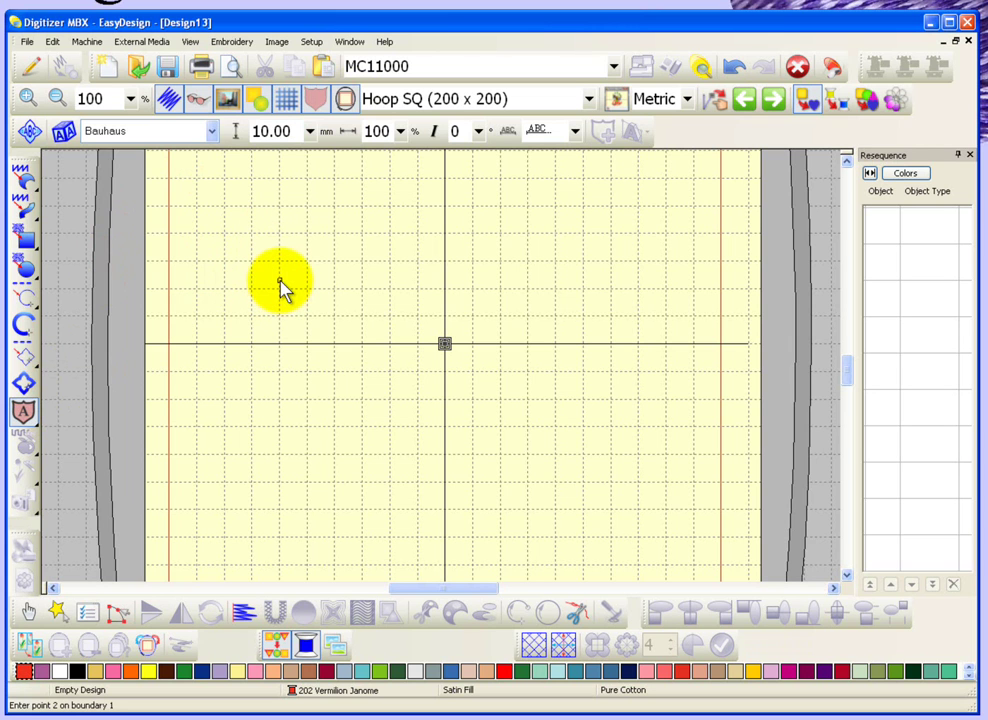
click(353, 217)
click(397, 290)
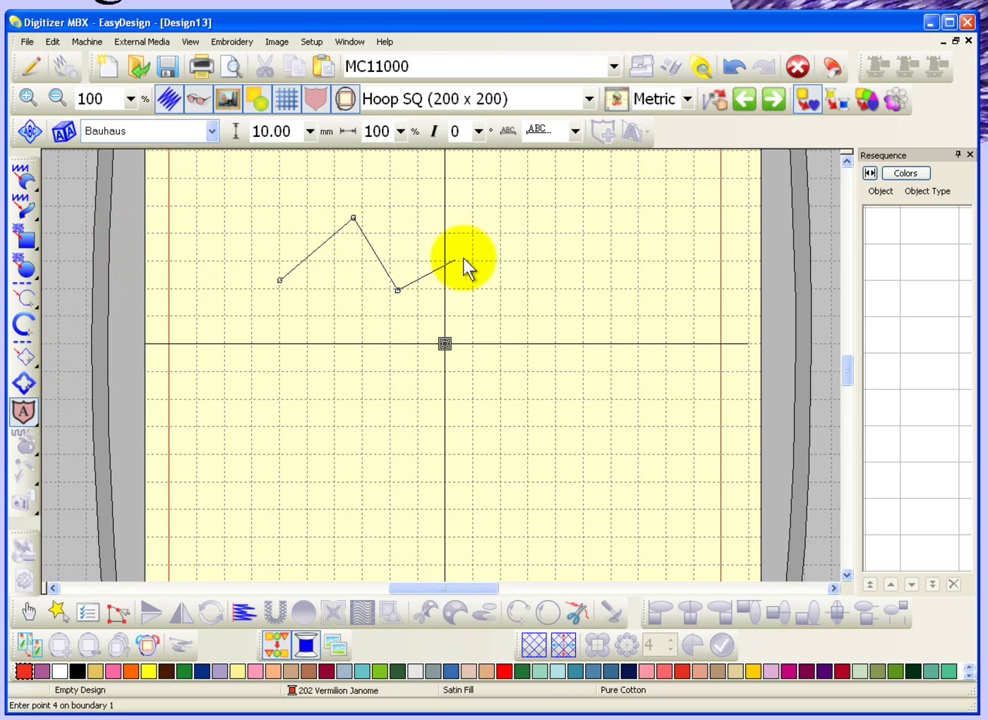
click(503, 258)
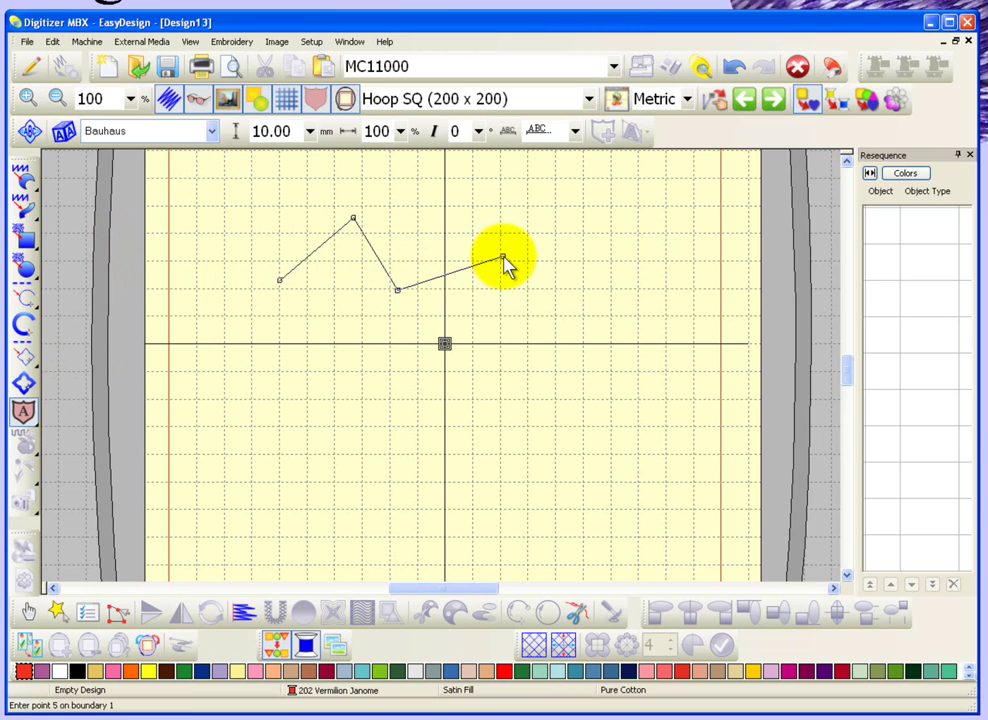
right_click(486, 376)
click(349, 410)
right_click(341, 340)
click(229, 364)
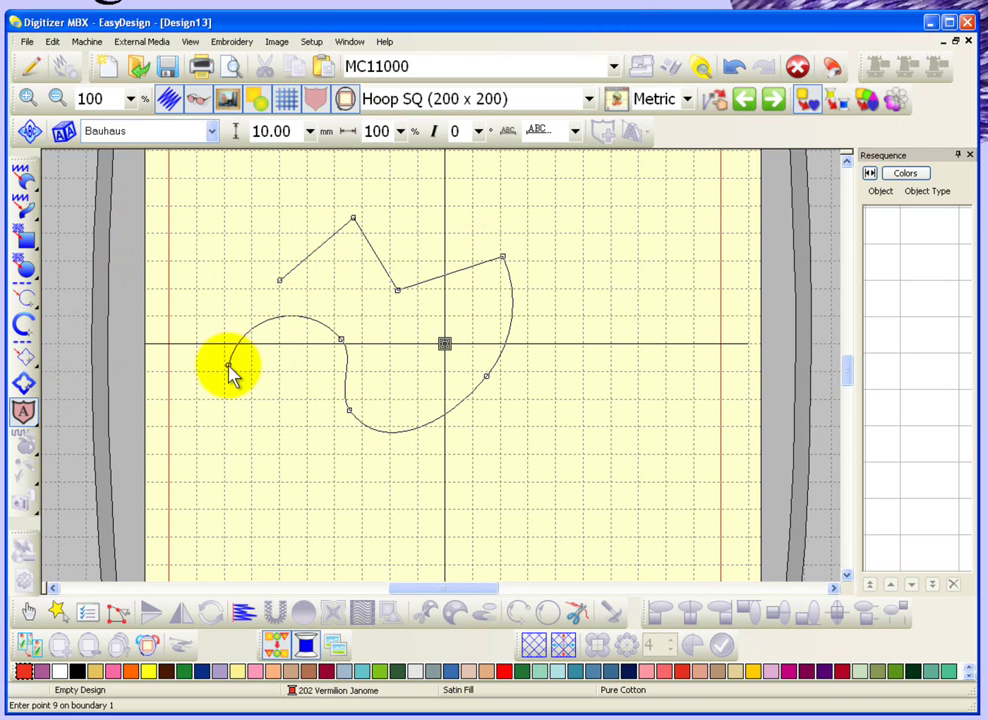
right_click(214, 292)
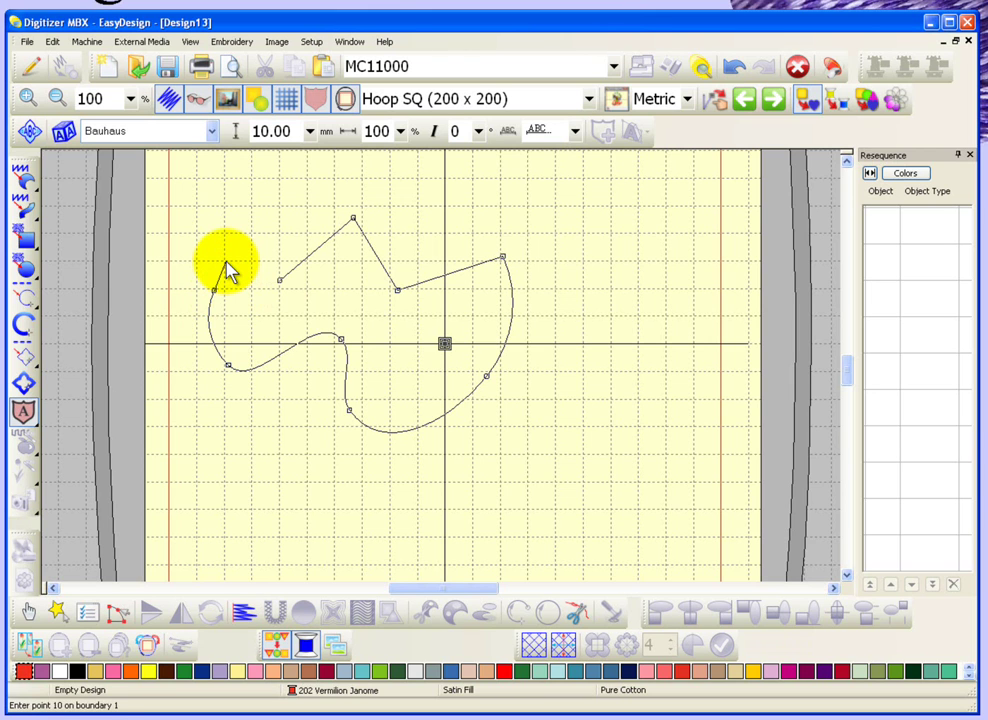
key(Return)
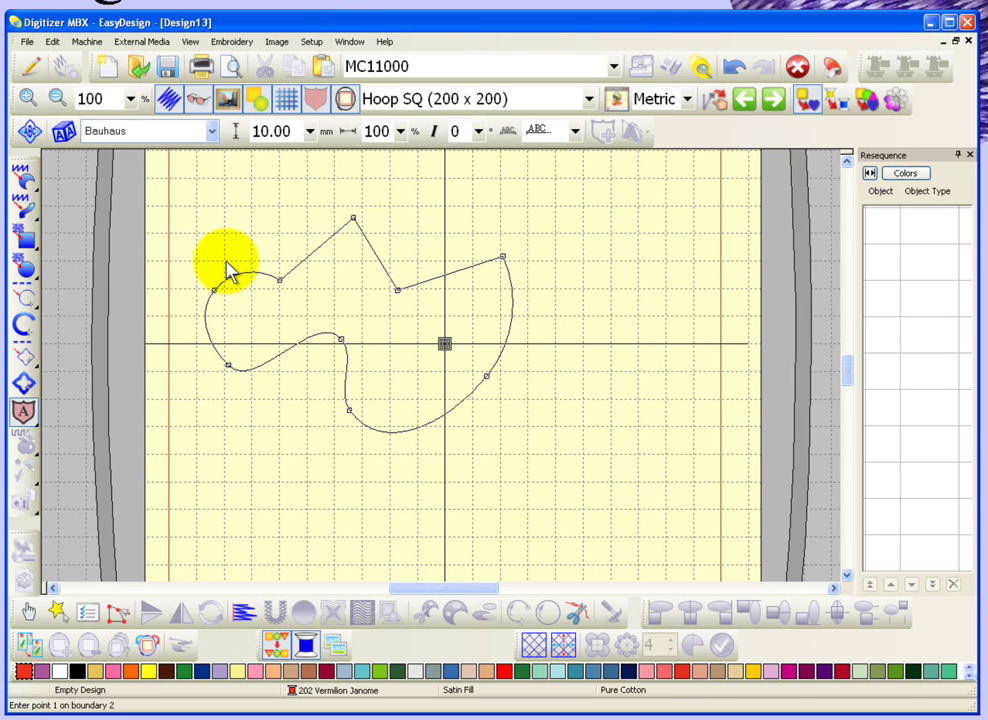
key(Return)
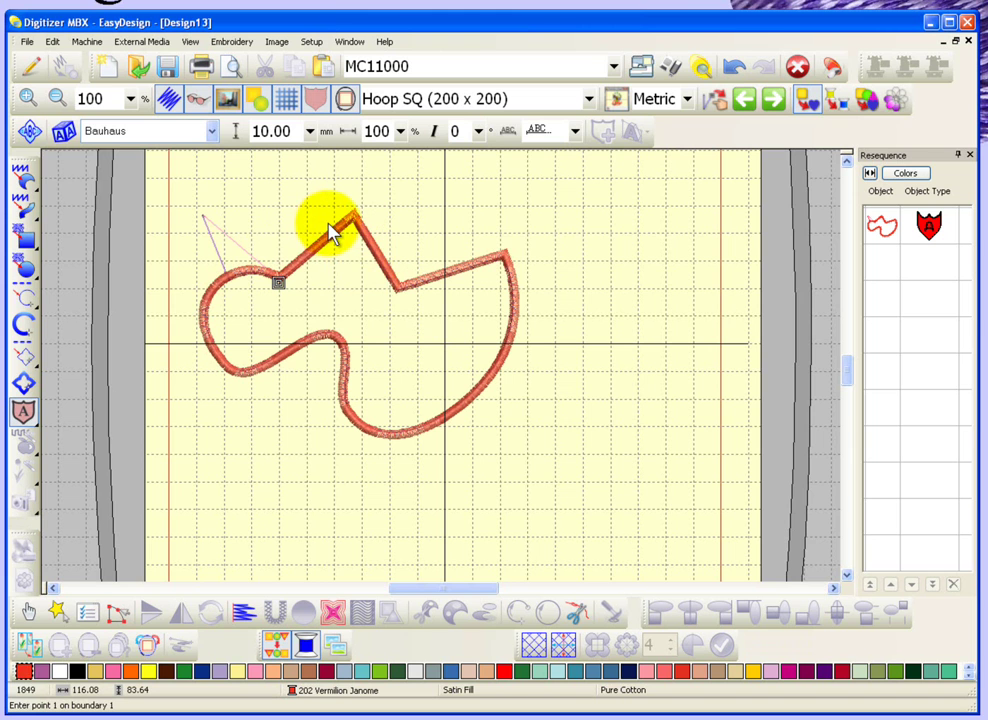
Examine the appliqué's layered stitches up close and list the design's thread colors in the stitching sequence.
key(z)
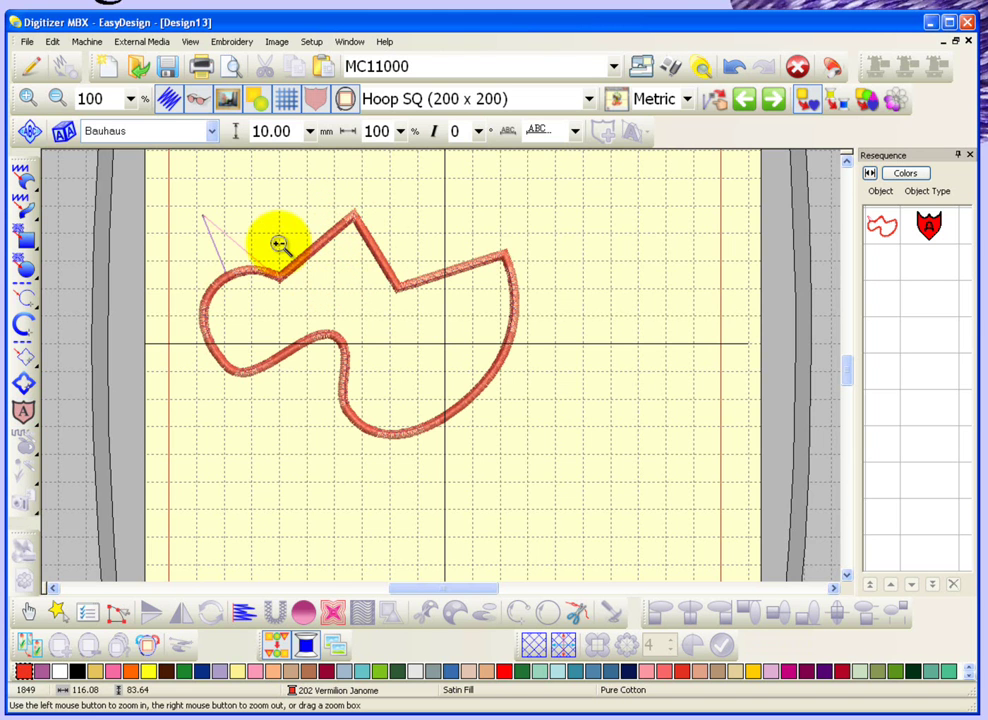
drag(279, 244, 330, 280)
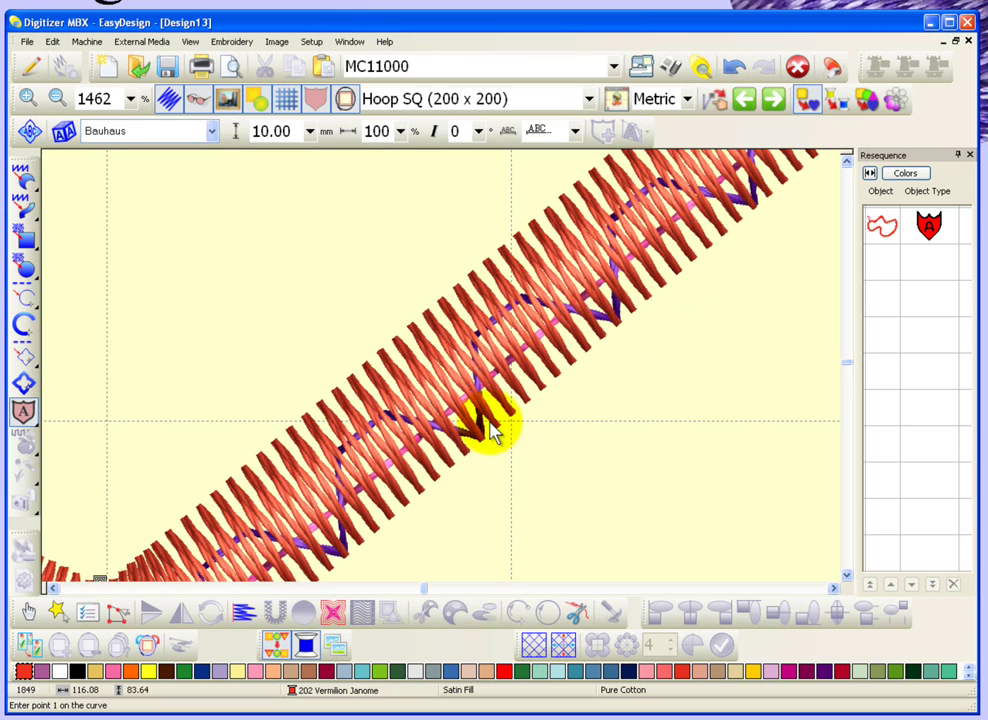
click(907, 176)
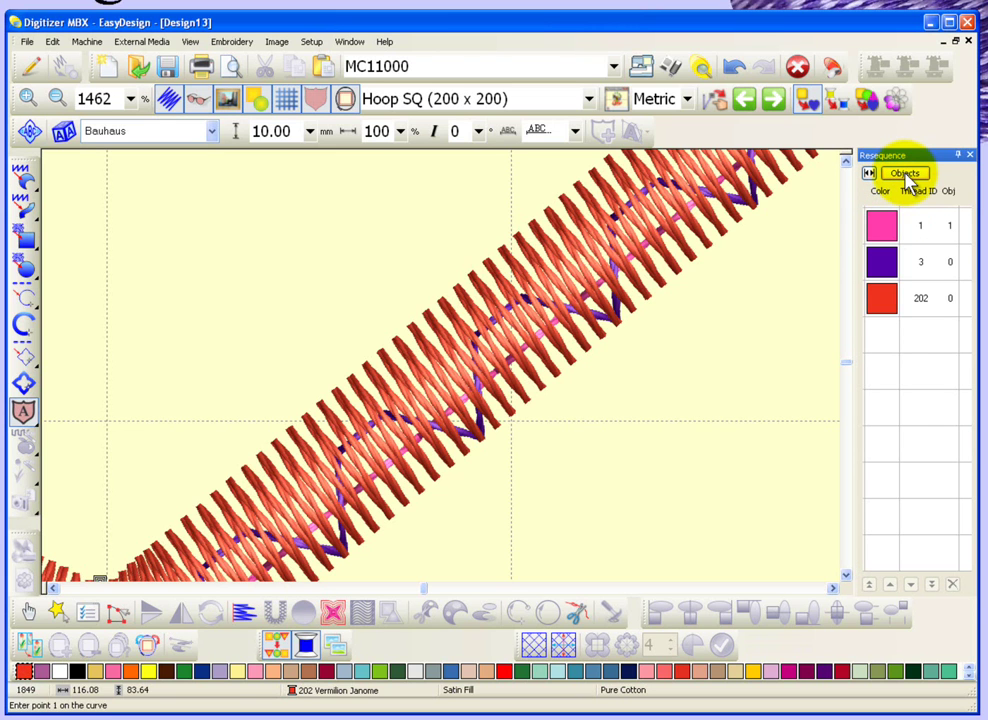
click(884, 224)
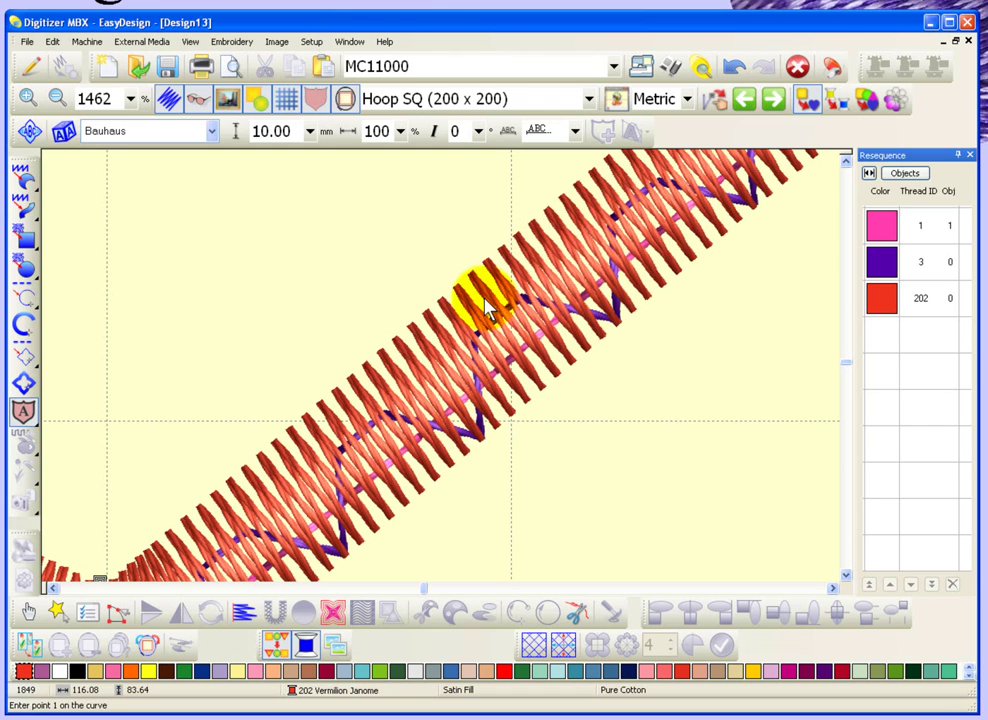
click(406, 284)
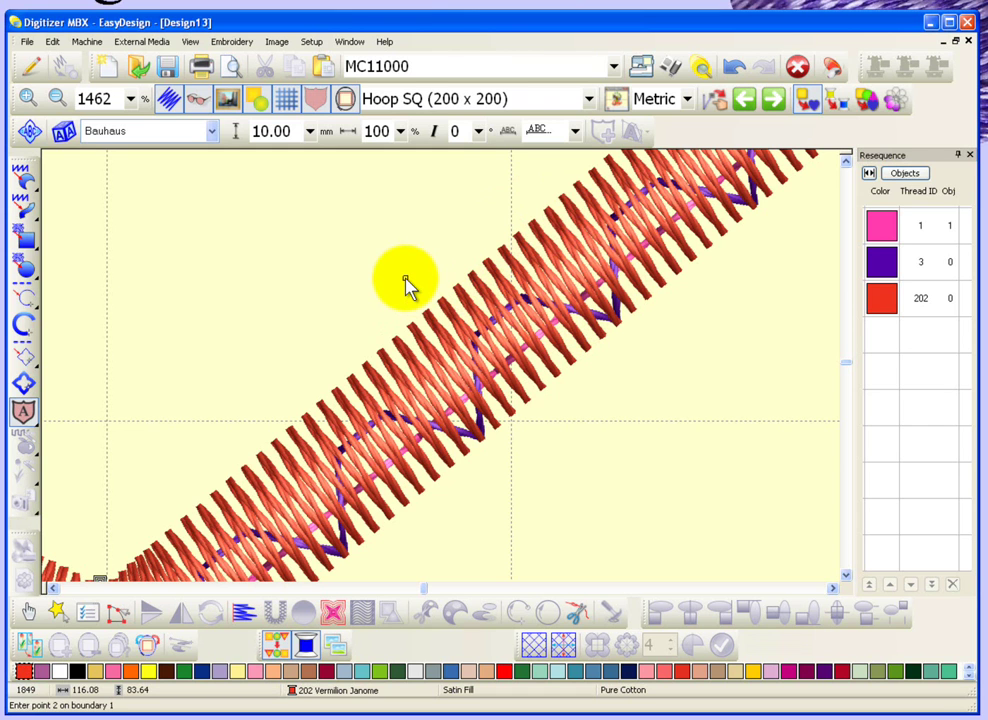
scroll(406, 284, down, 2)
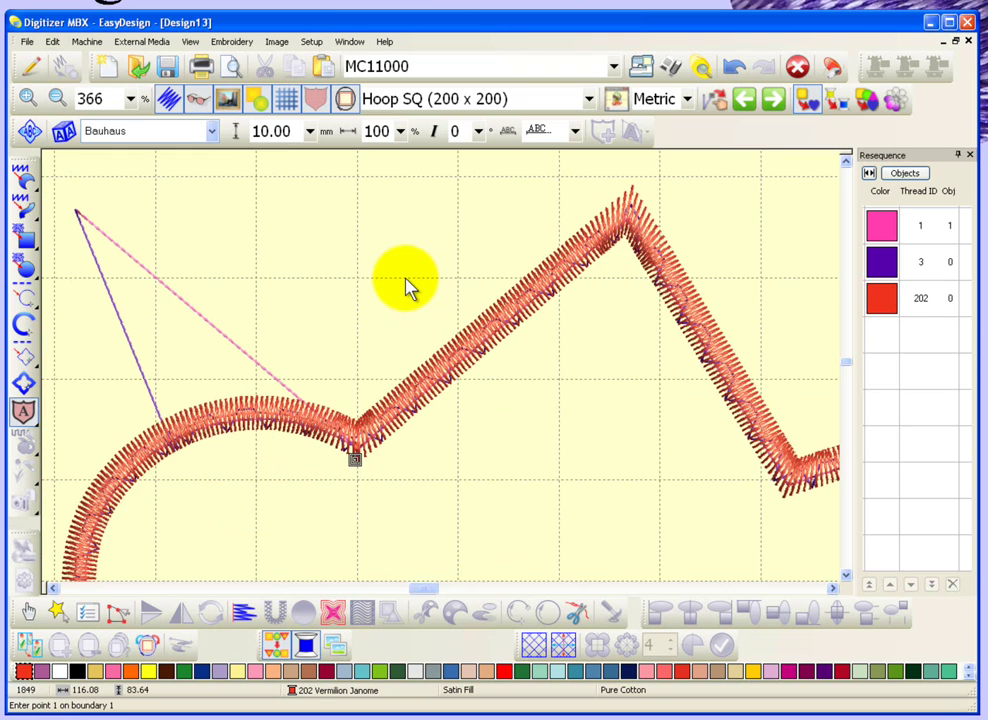
scroll(406, 284, down, 1)
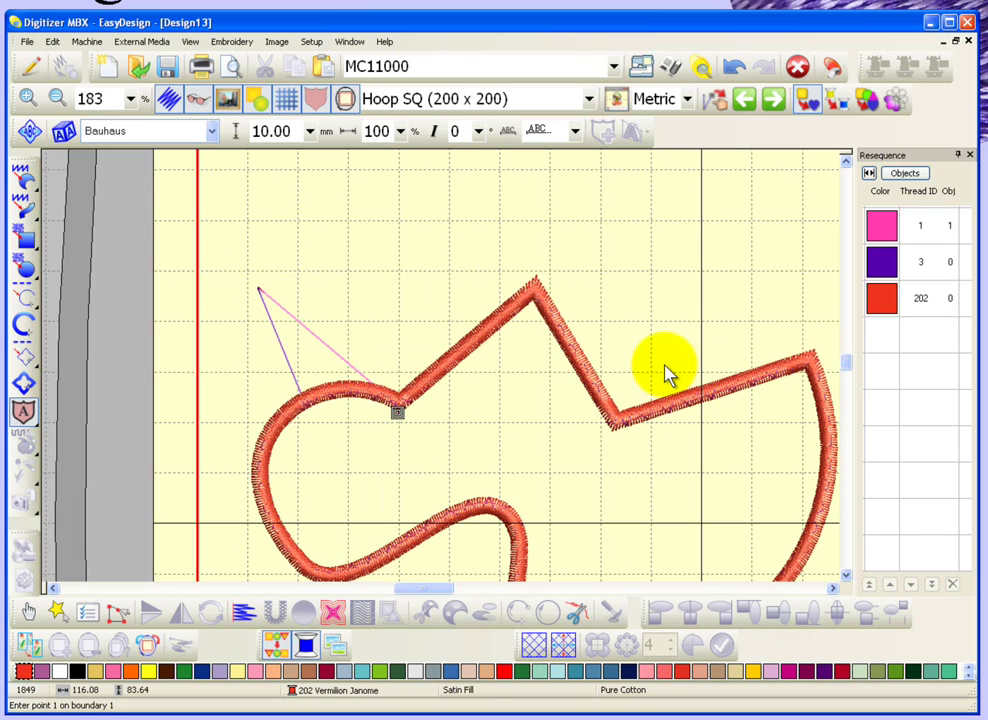
Reshape the appliqué by trying its frame-out point in several spots, leaving it outside the outline above the rounded left end.
click(28, 614)
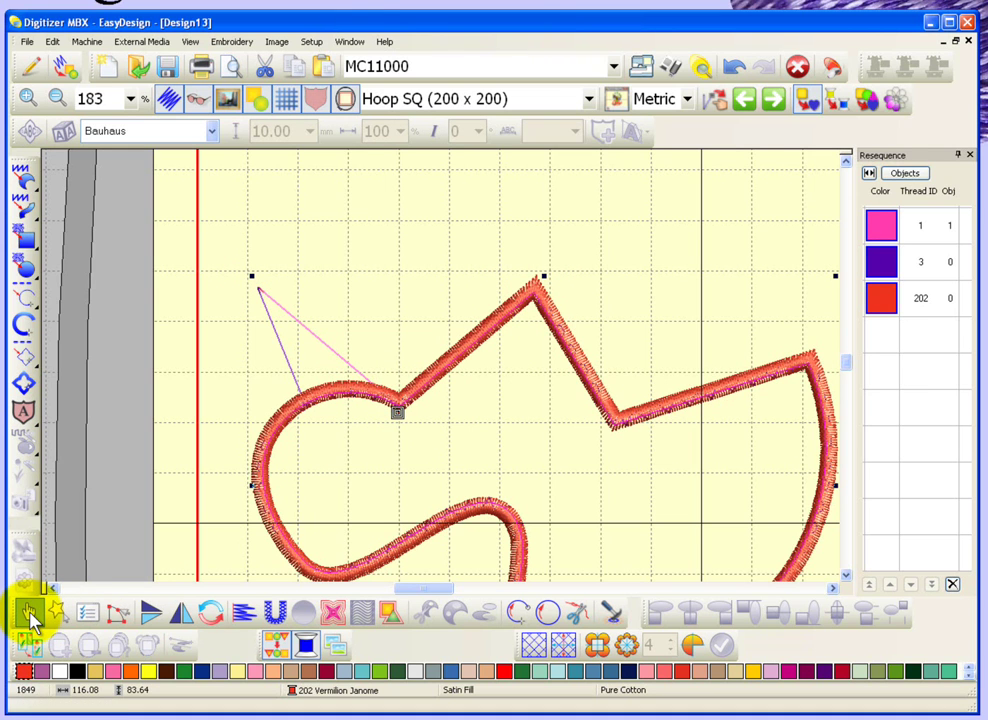
click(118, 617)
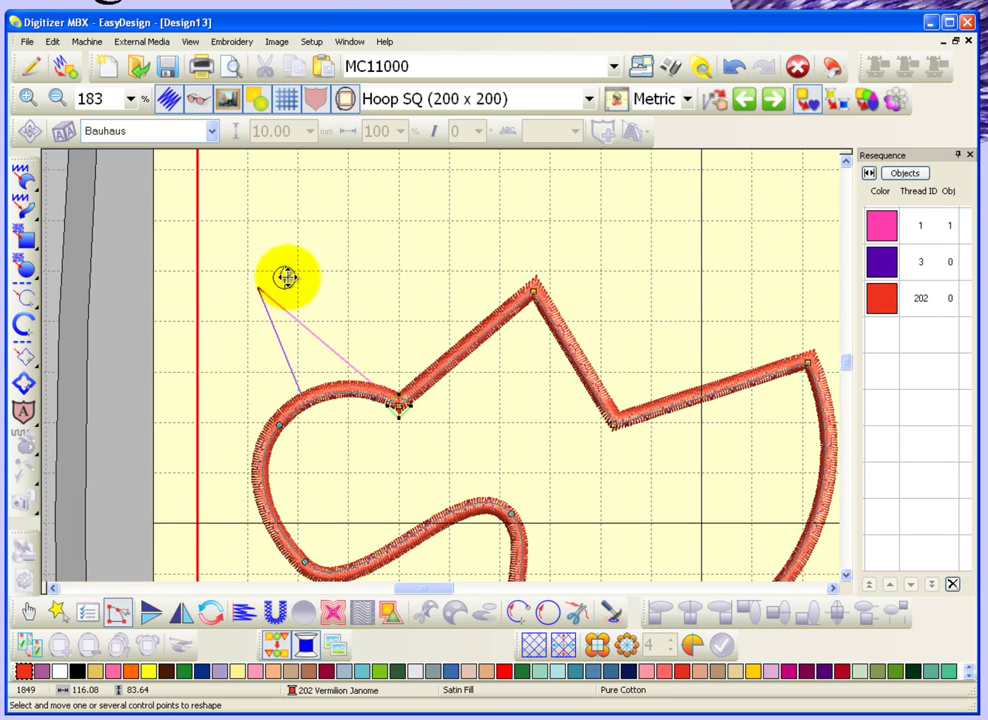
click(397, 224)
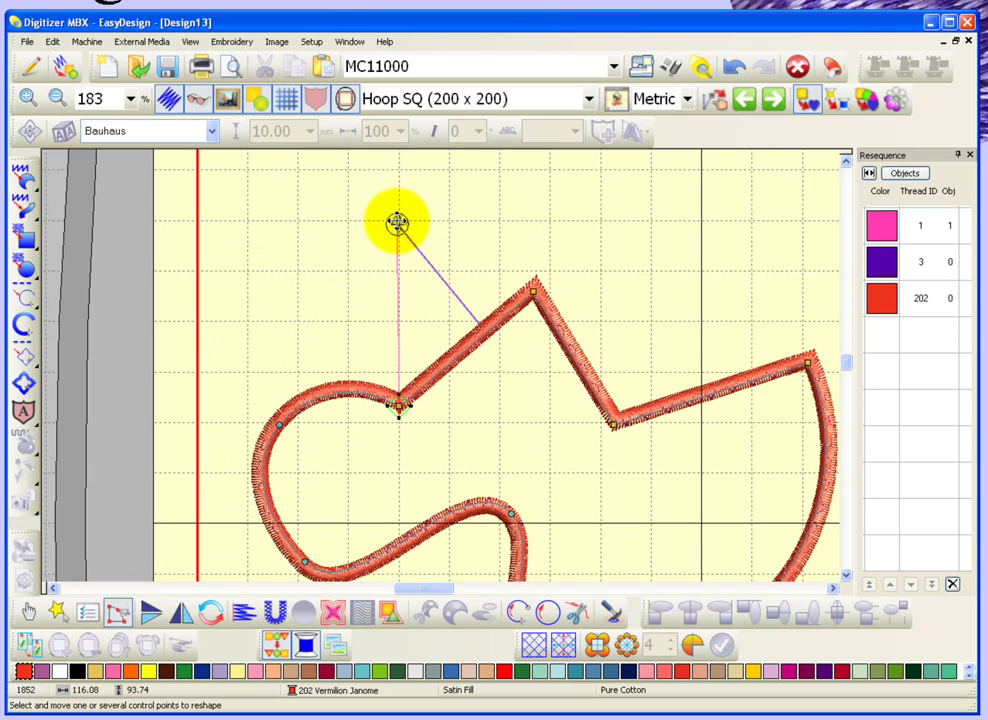
click(536, 225)
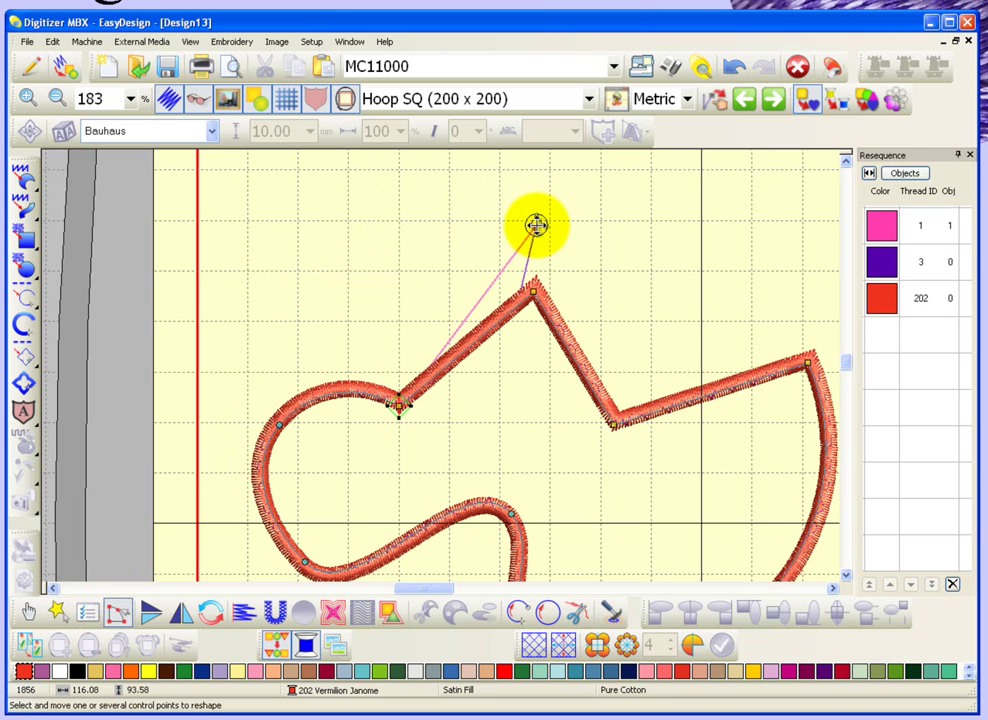
click(247, 294)
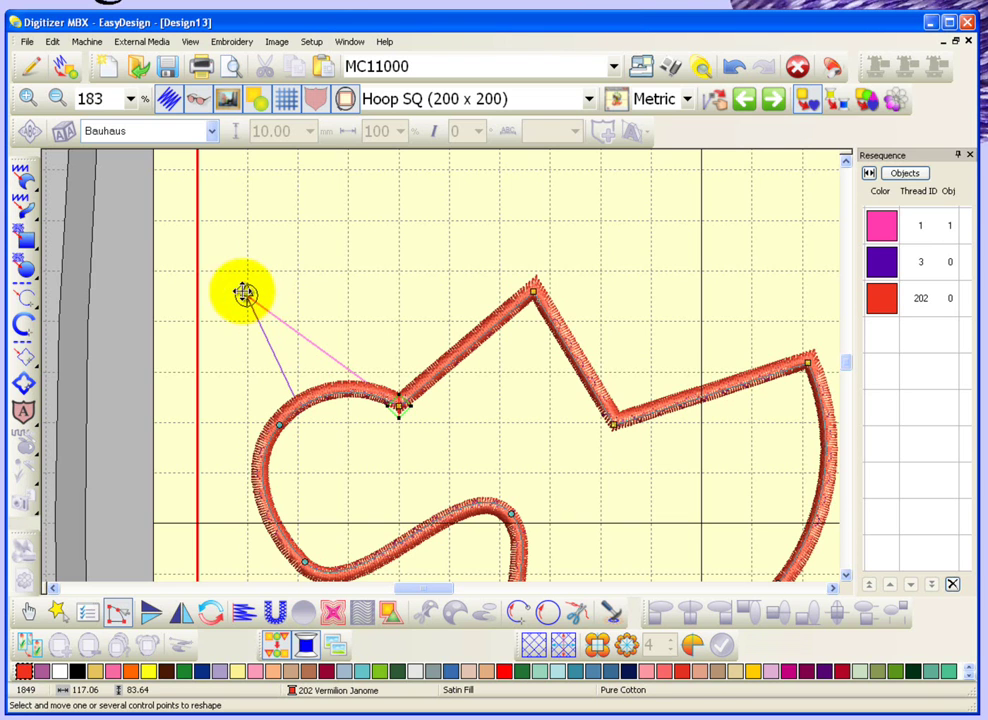
Move the appliqué's start marker to the outer left edge and its end marker to the upper-right corner of the outline.
click(400, 405)
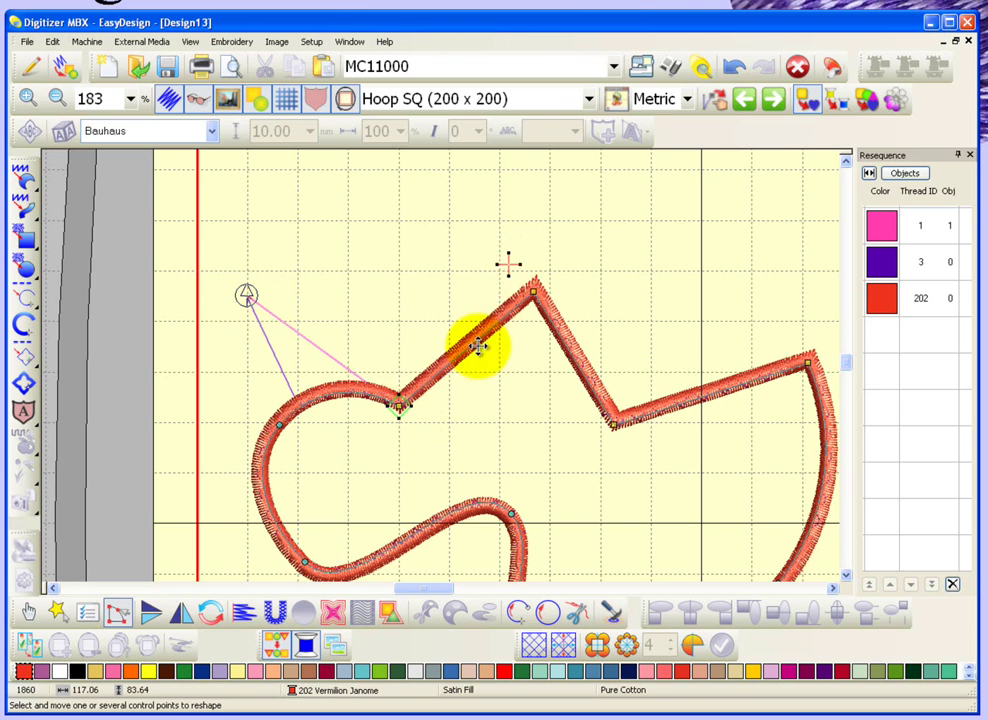
click(410, 408)
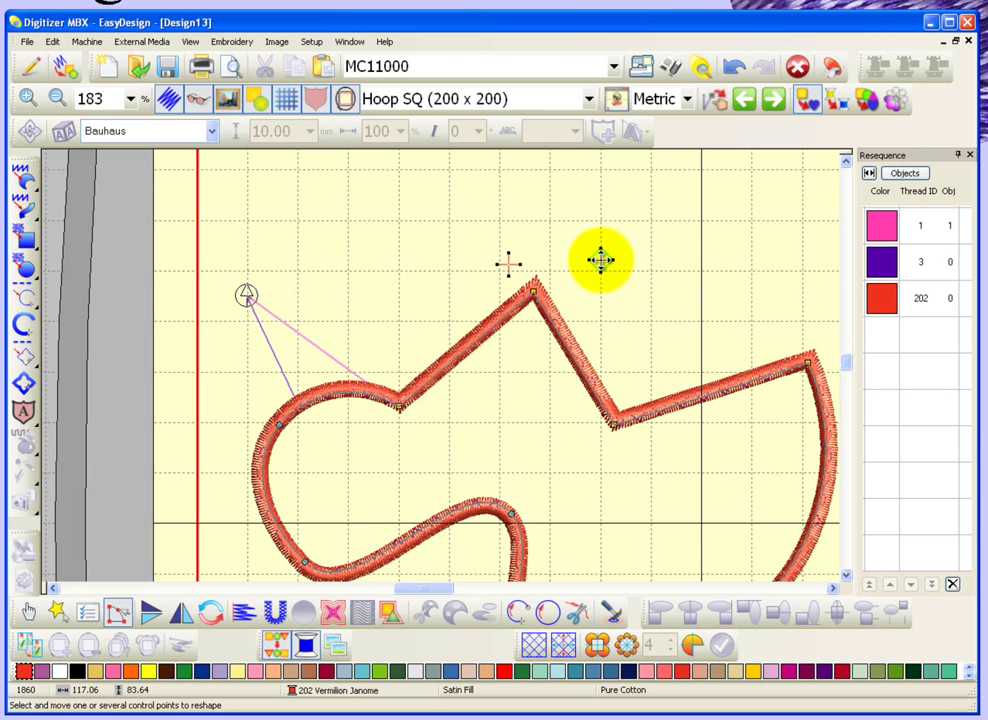
drag(418, 392, 249, 452)
click(509, 265)
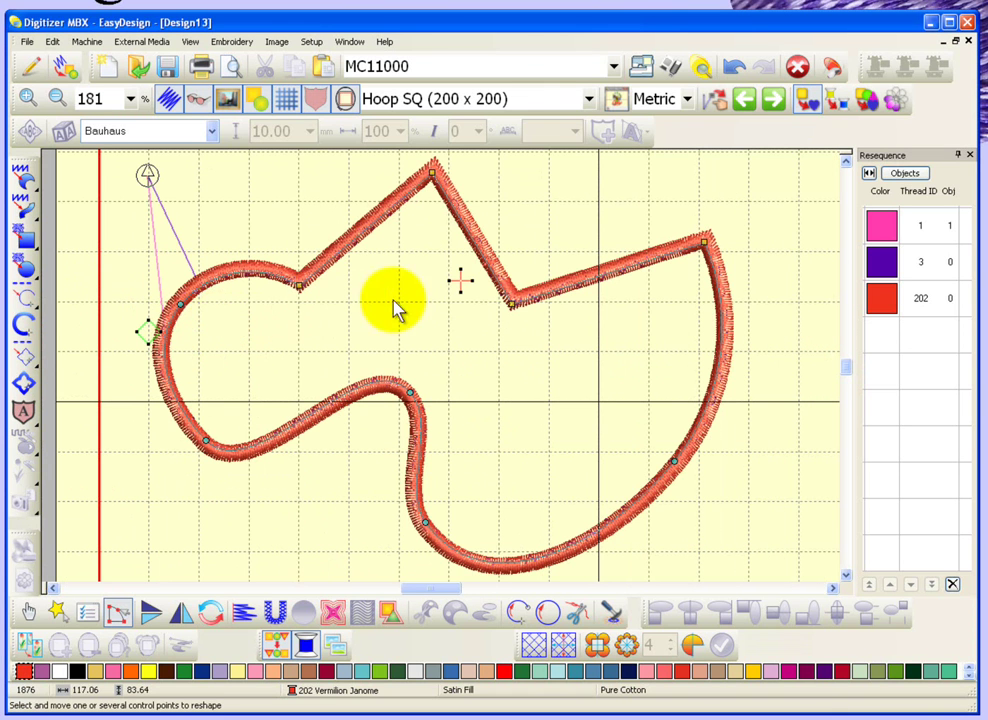
drag(712, 250, 712, 237)
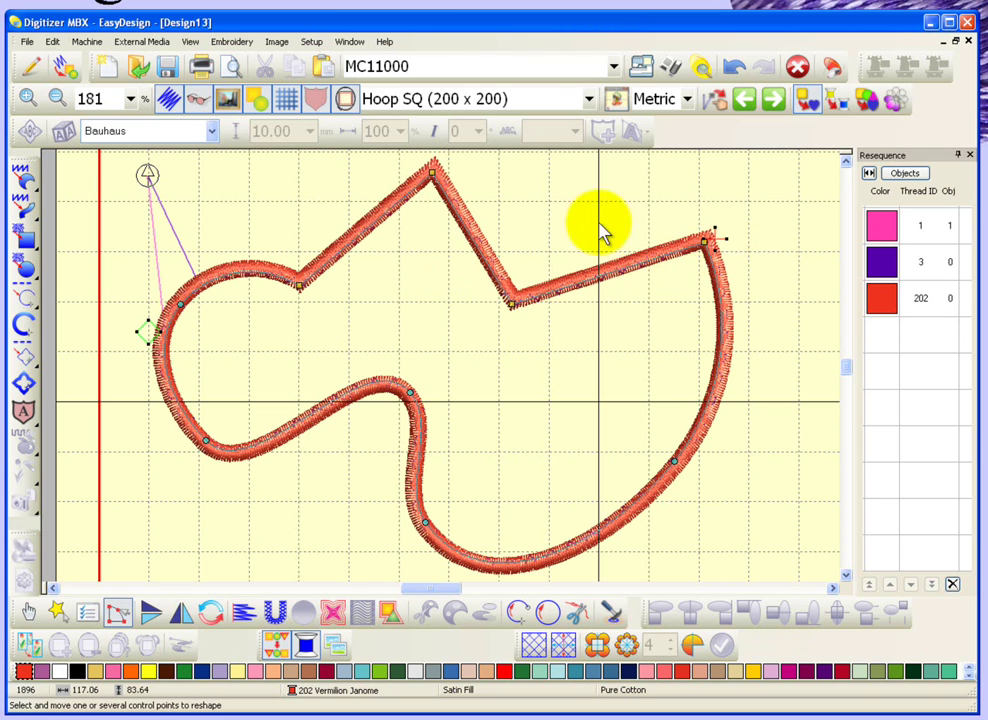
Reshape the appliqué outline by pulling the inner valley corner inward and dragging a new corner outward on the edge beside it.
drag(510, 302, 497, 320)
double_click(463, 255)
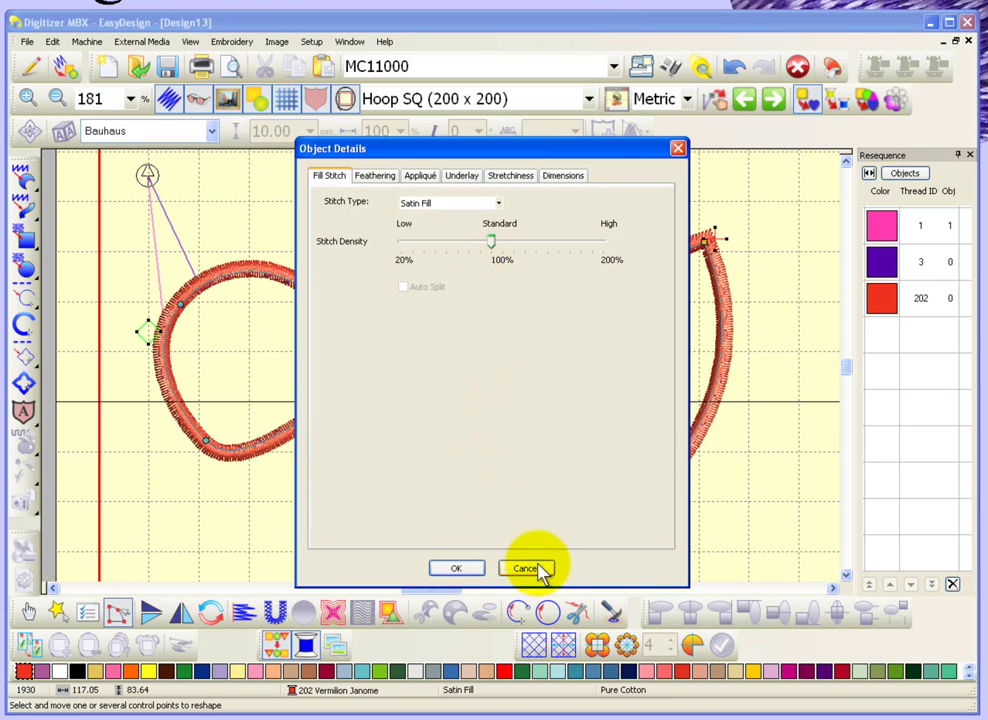
click(538, 567)
drag(465, 243, 525, 217)
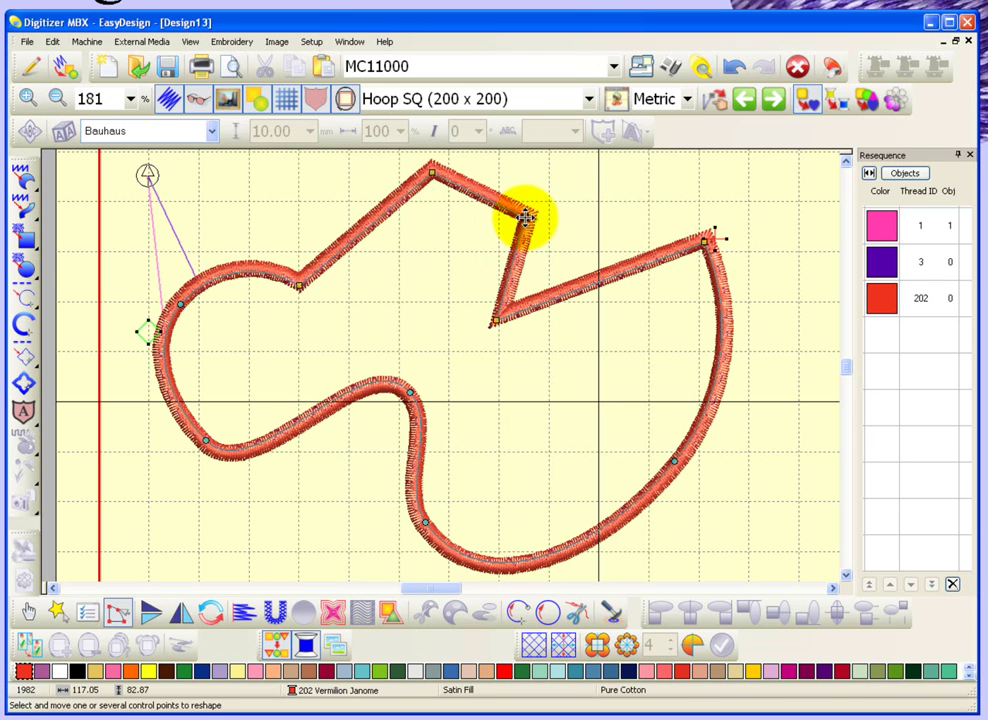
click(27, 614)
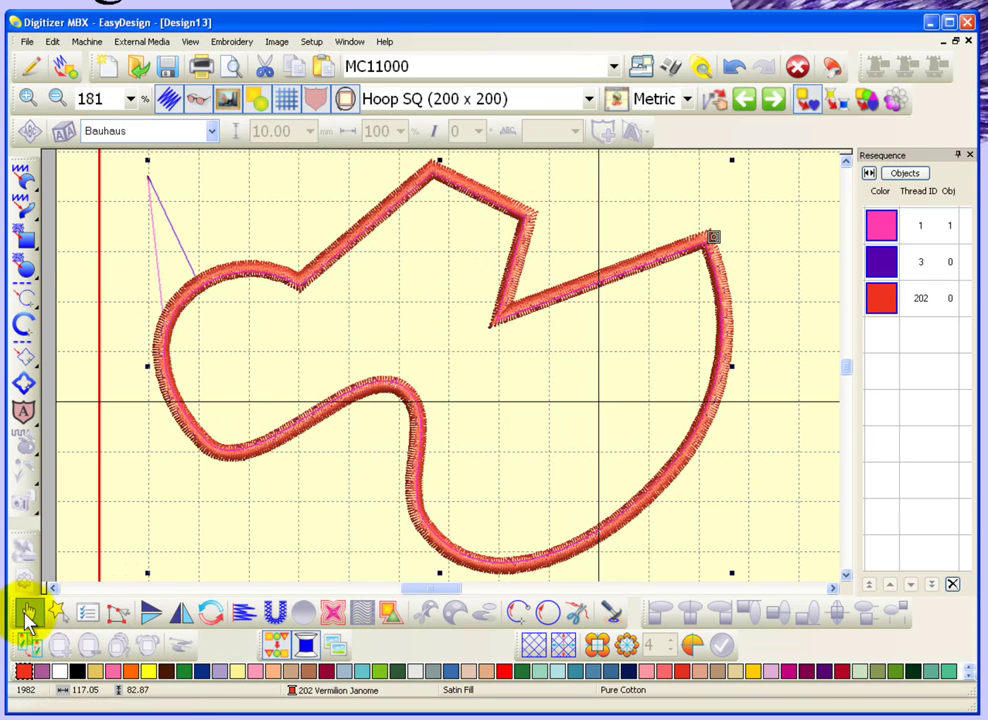
Review the appliqué's cover stitch settings, change the cover stitch type to Blanket and apply it to the outline.
double_click(367, 233)
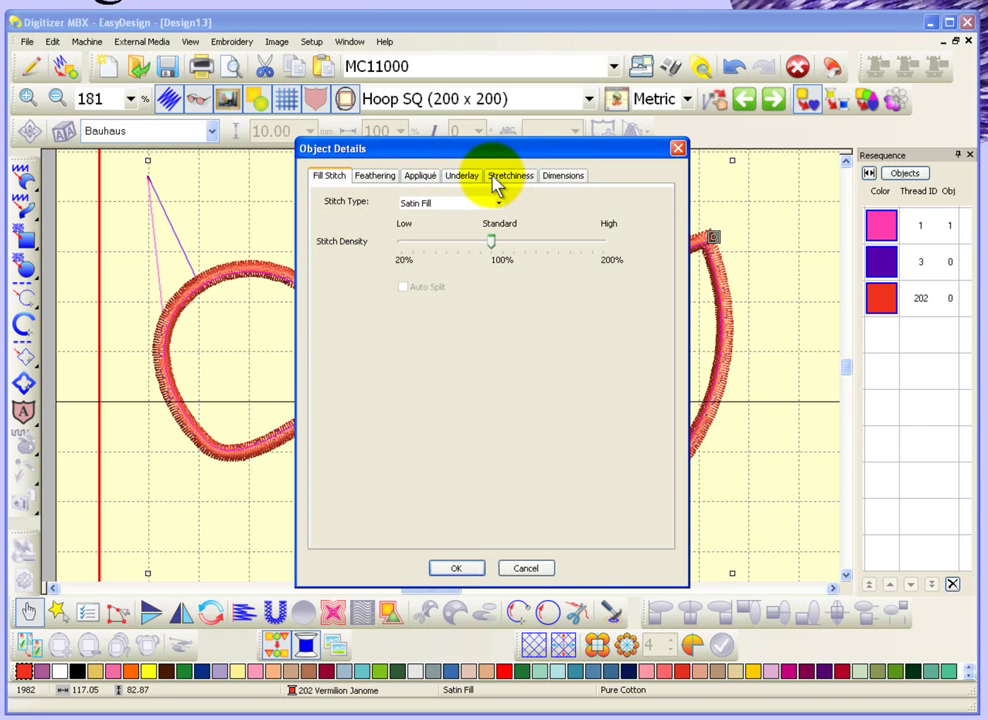
click(421, 176)
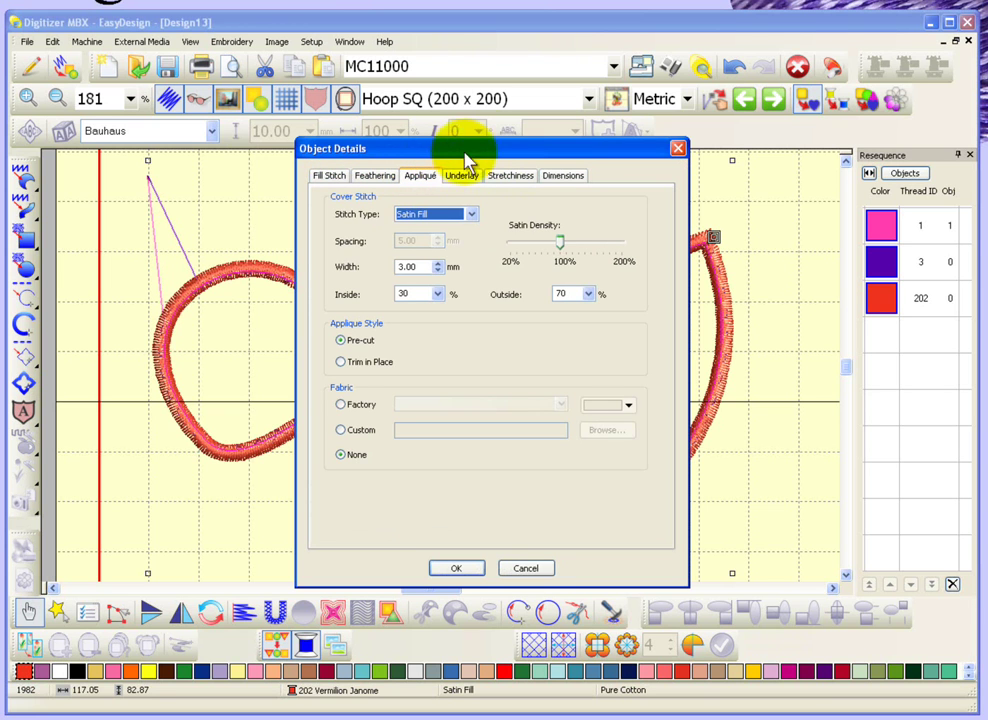
drag(490, 155, 622, 131)
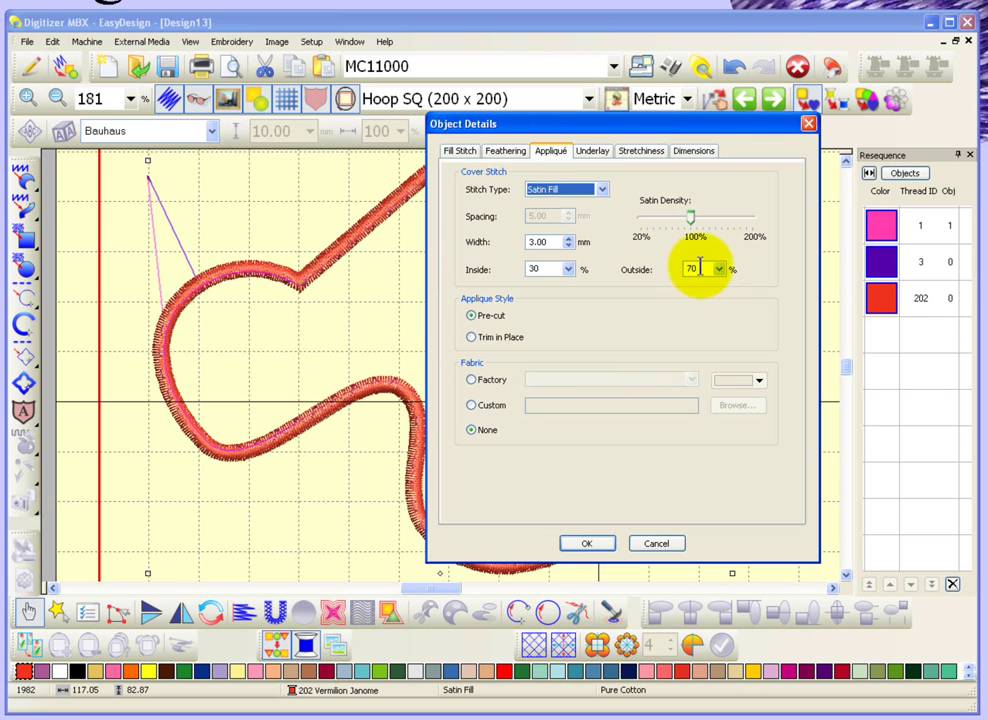
click(692, 272)
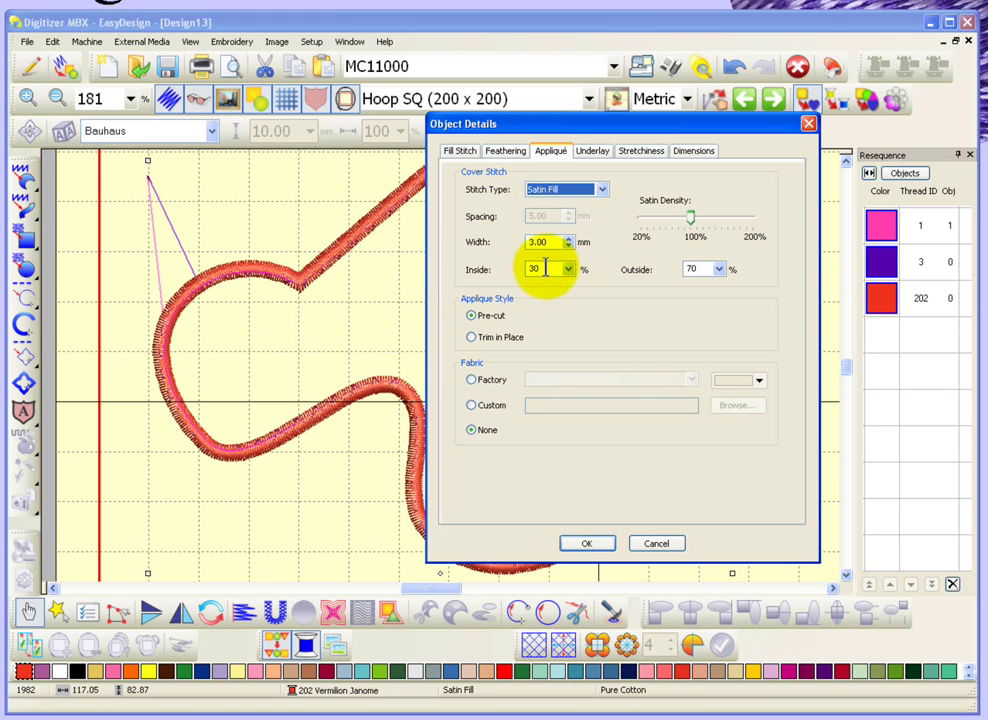
click(602, 190)
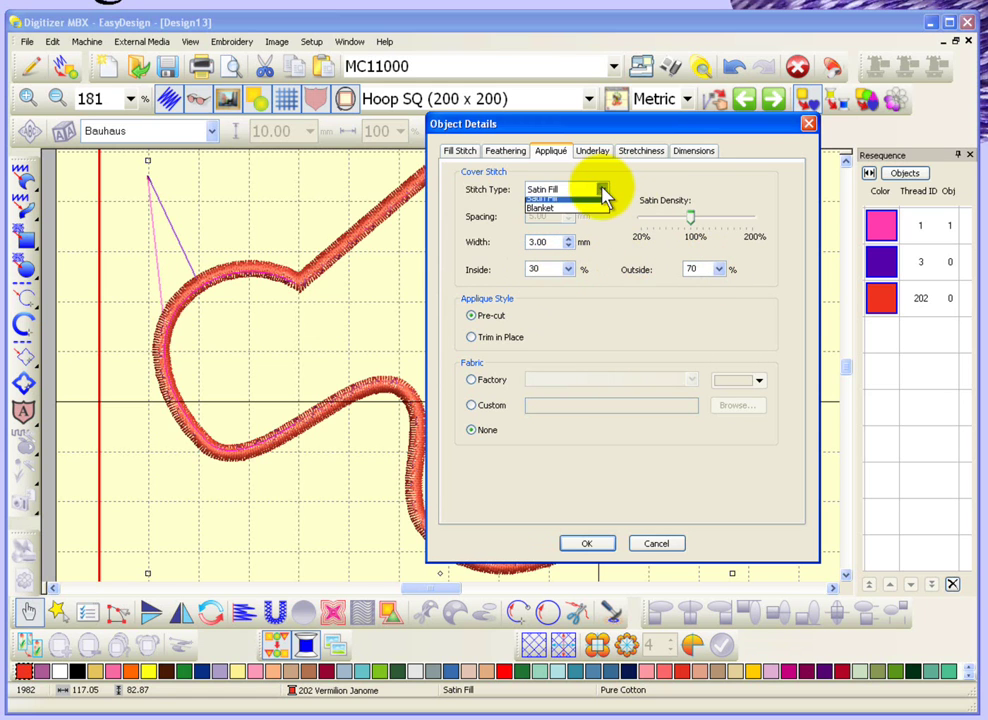
click(578, 214)
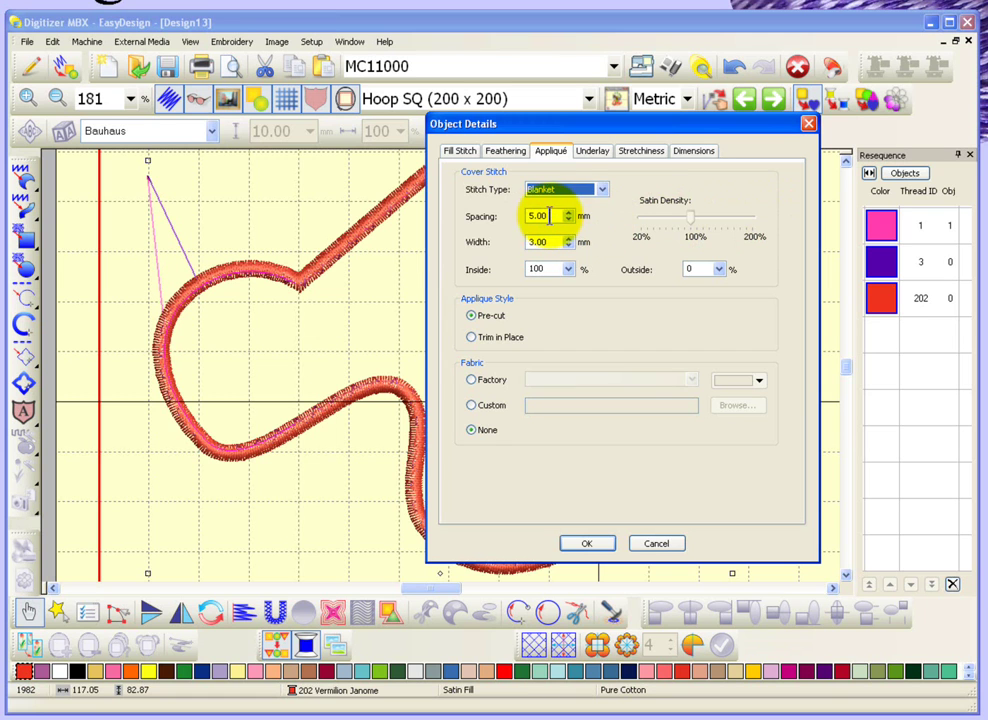
click(550, 269)
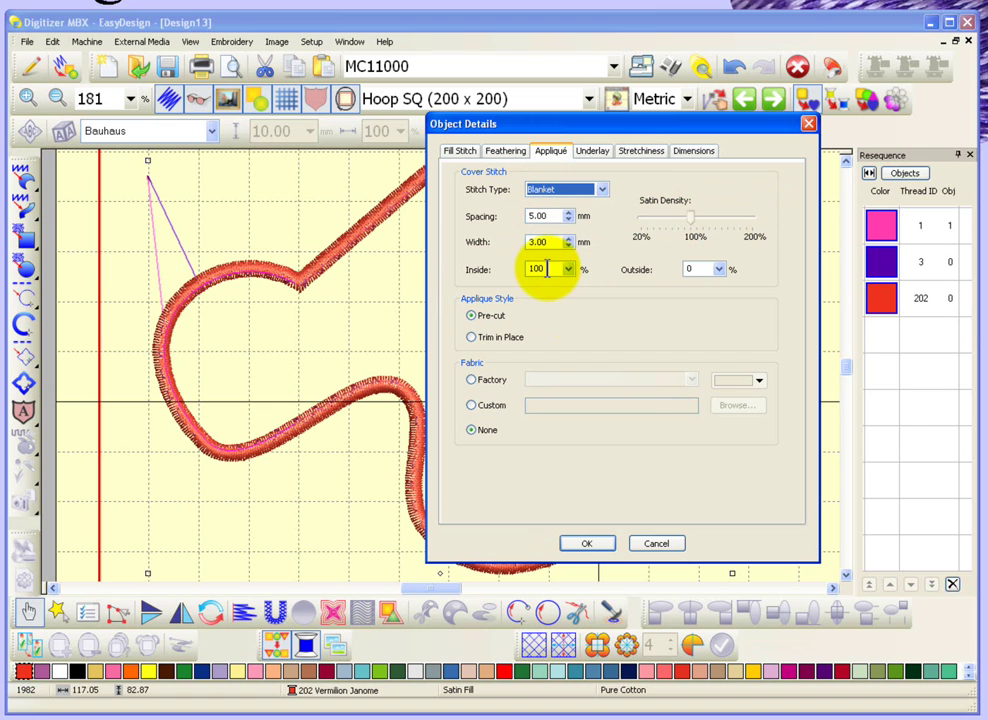
click(588, 544)
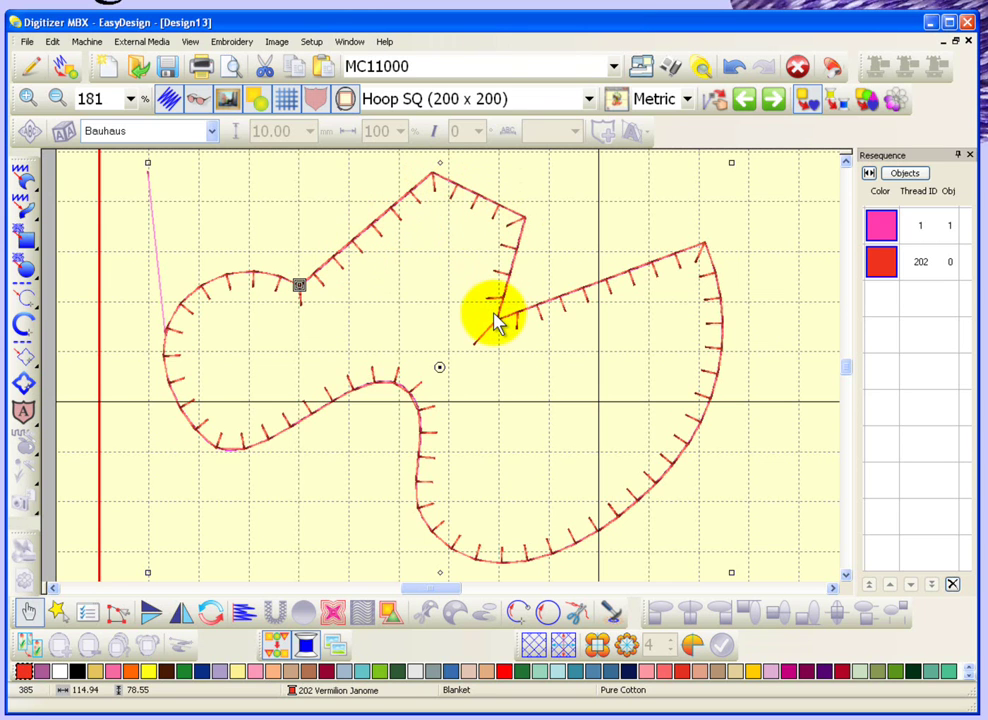
Switch the appliqué's cover stitch type back to Satin Fill and apply it.
double_click(548, 310)
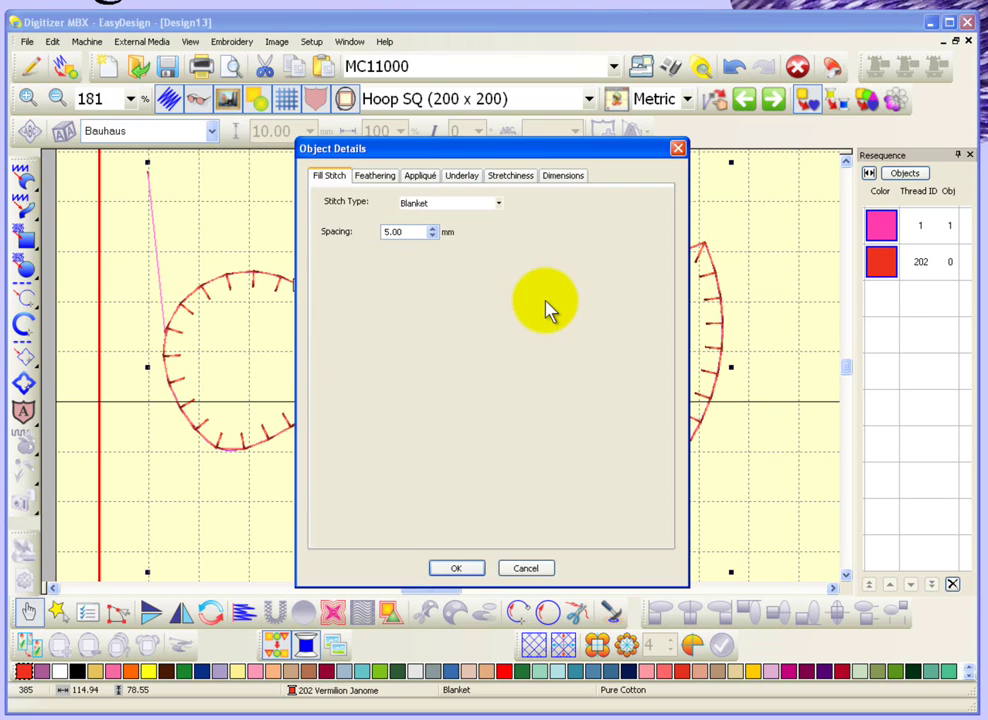
click(420, 180)
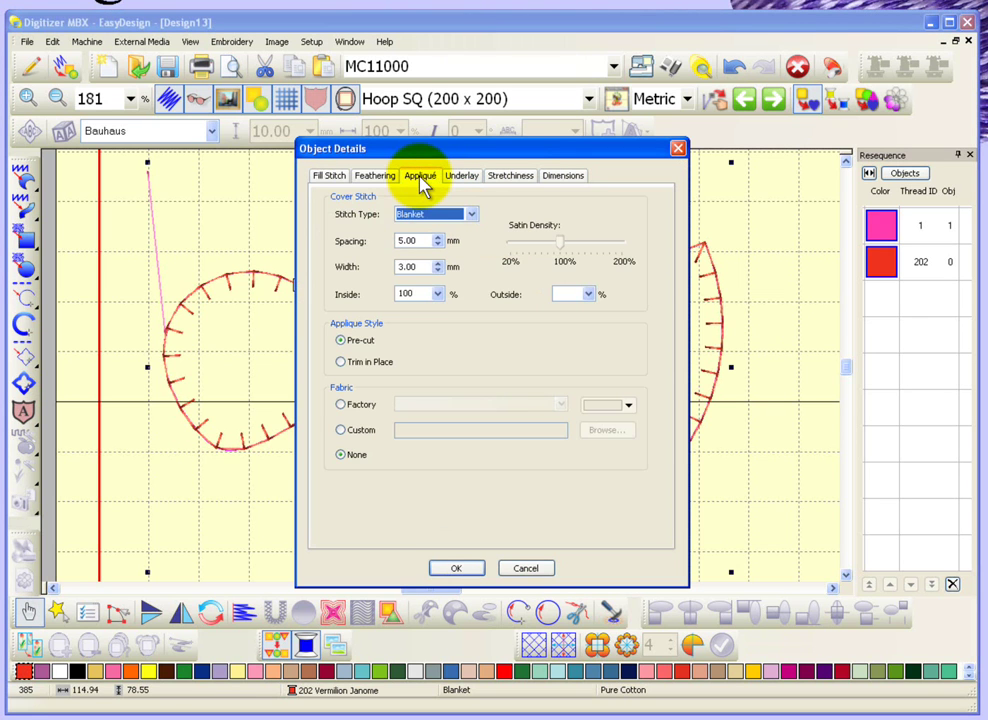
click(453, 218)
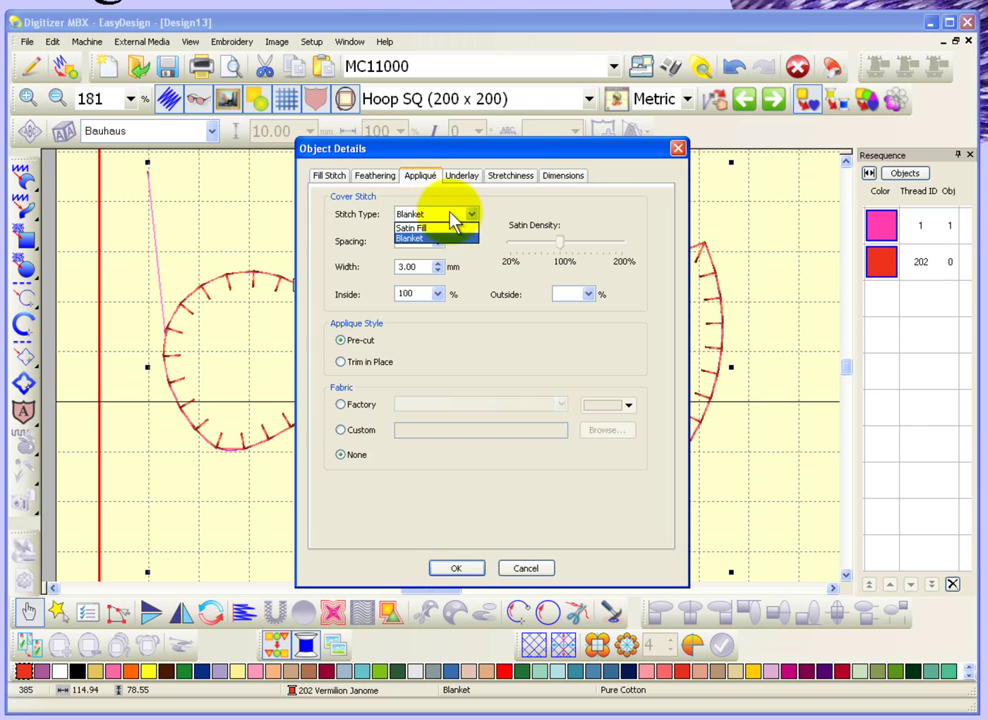
click(440, 228)
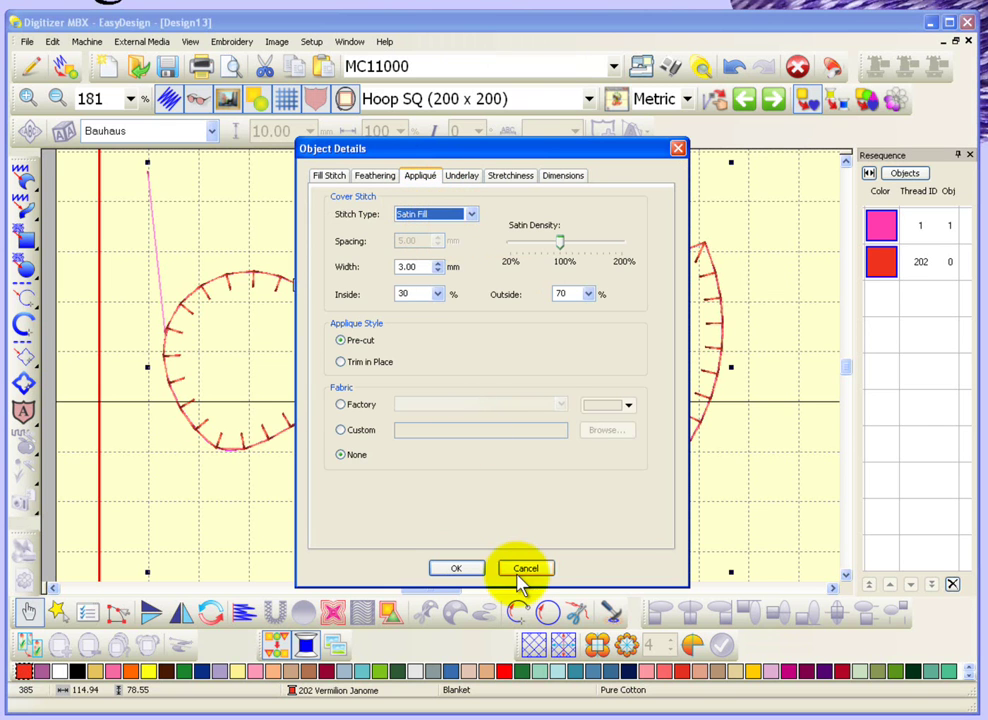
click(452, 568)
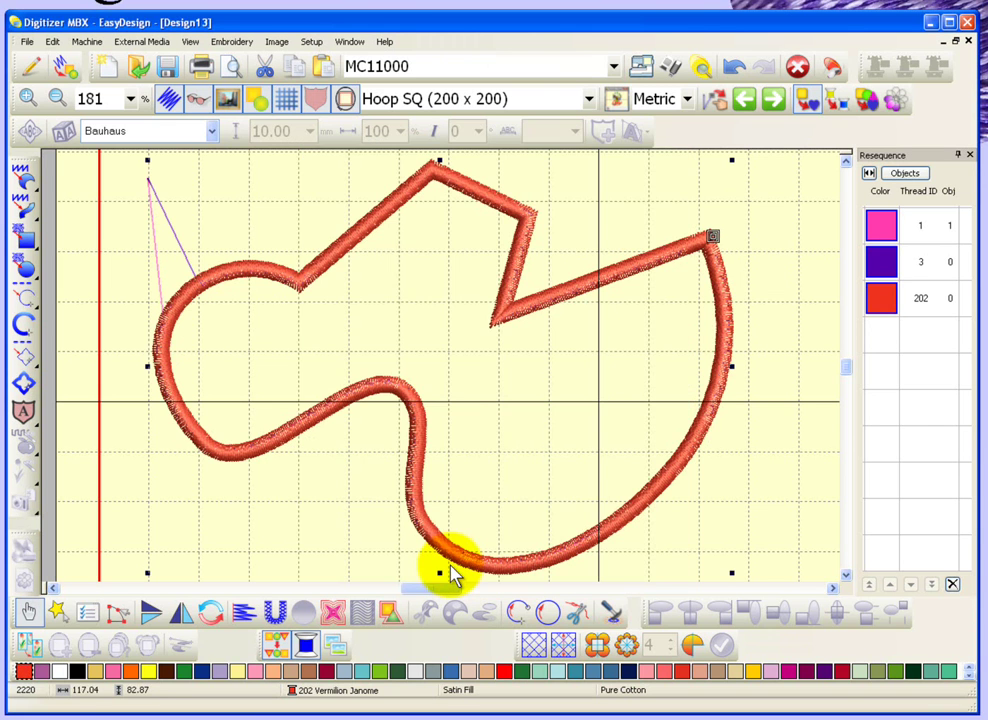
Set the appliqué style to Trim in Place in the object details and apply it.
double_click(397, 211)
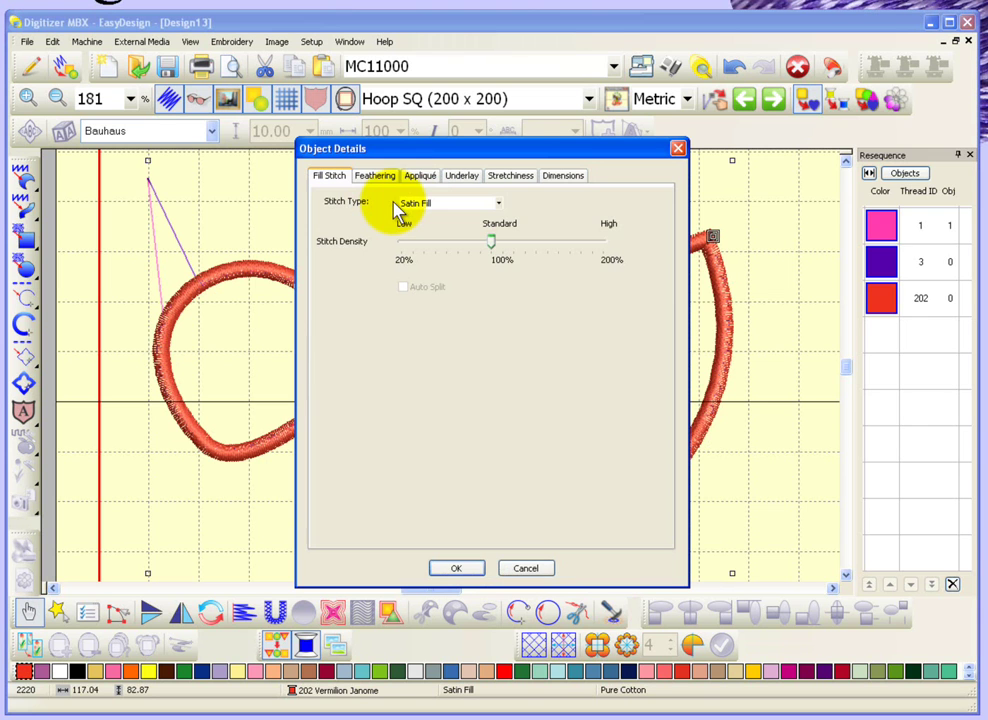
click(420, 177)
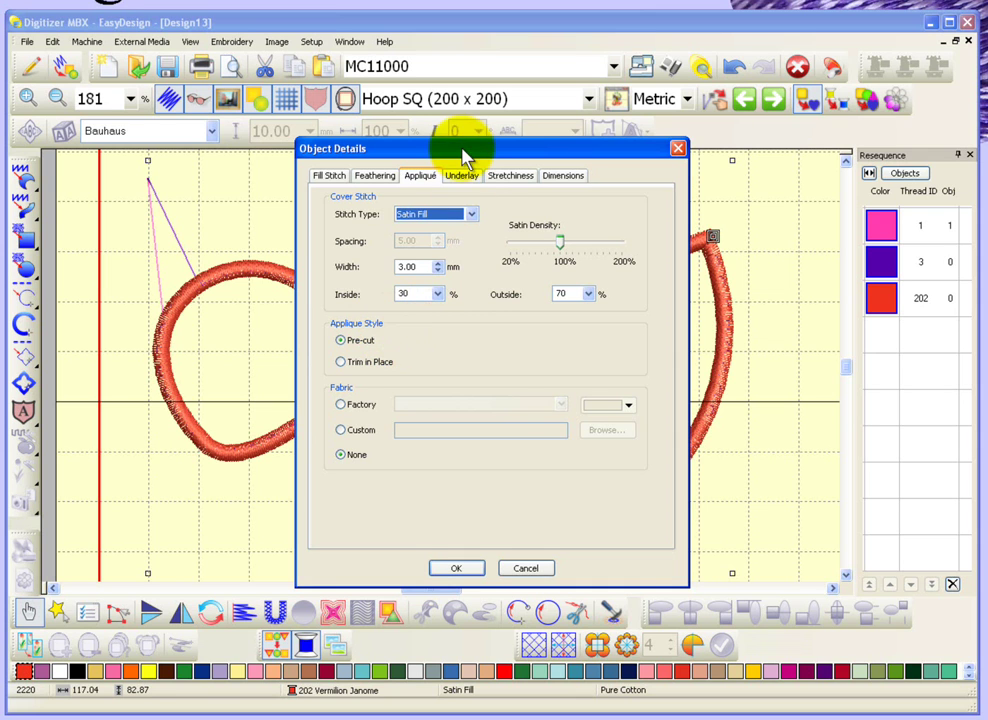
click(341, 341)
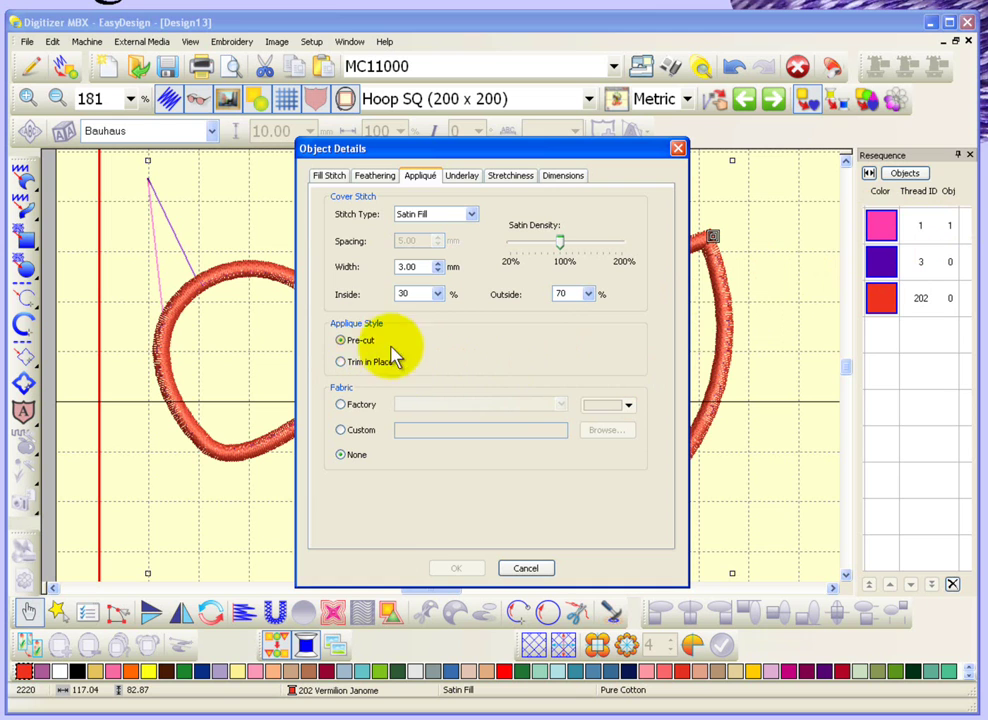
click(341, 363)
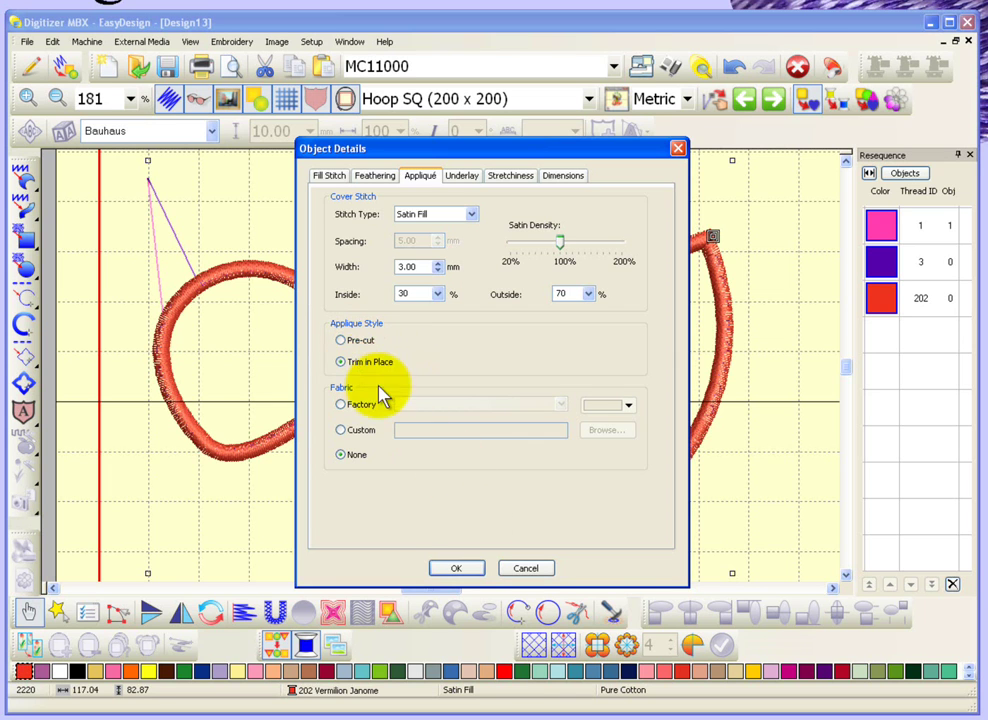
click(455, 568)
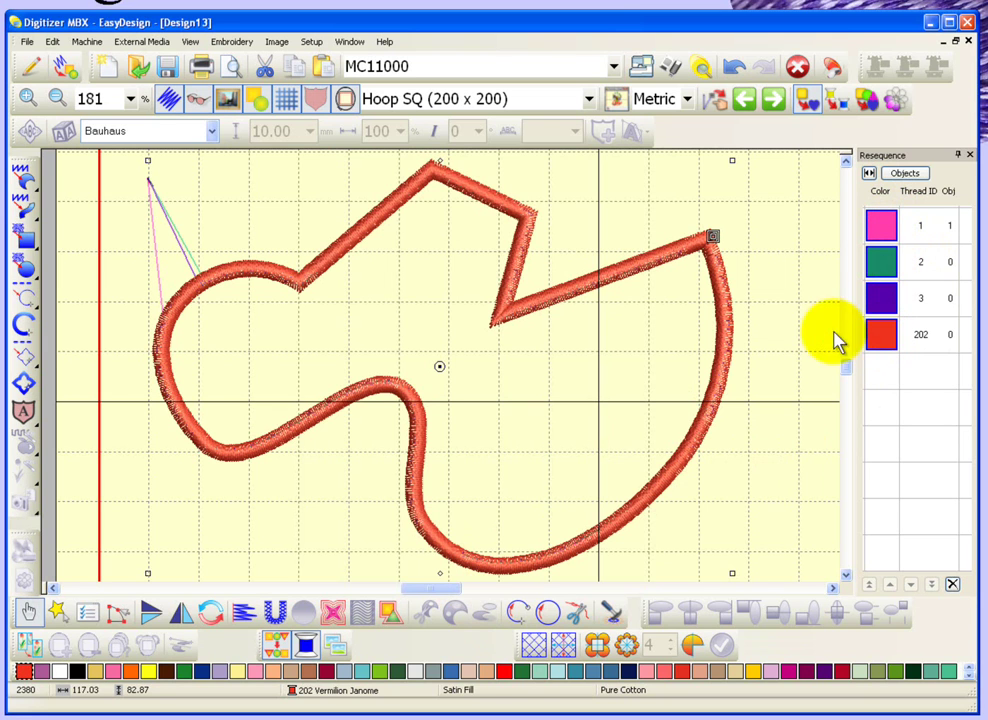
Examine the Trim in Place stitch layers up close on the lower-right curve alongside the thread color sequence.
click(798, 326)
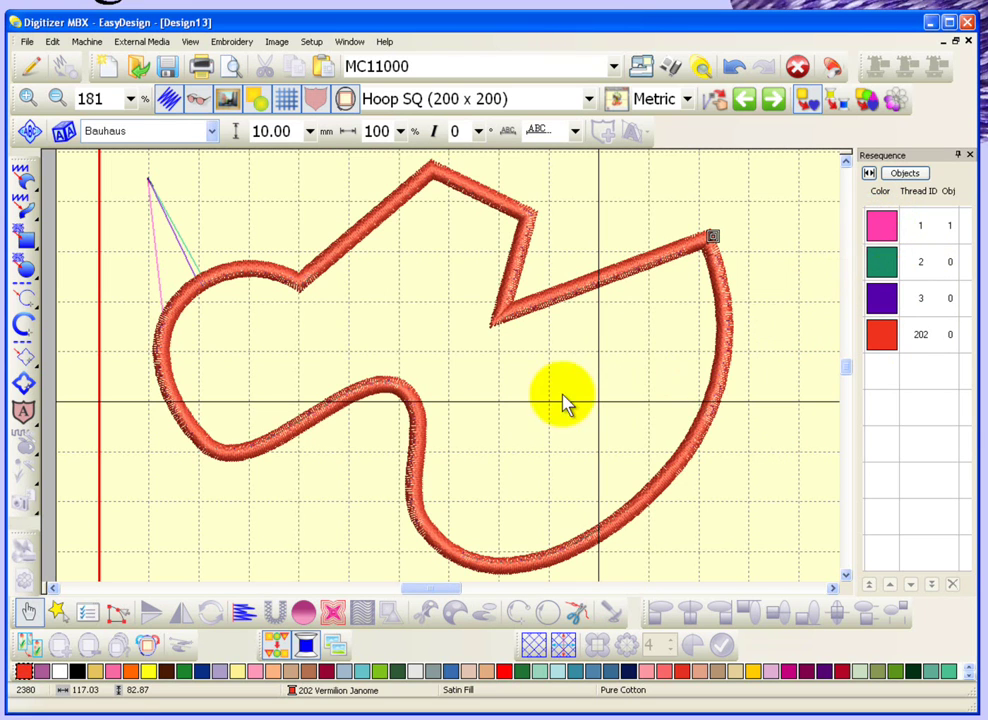
key(1)
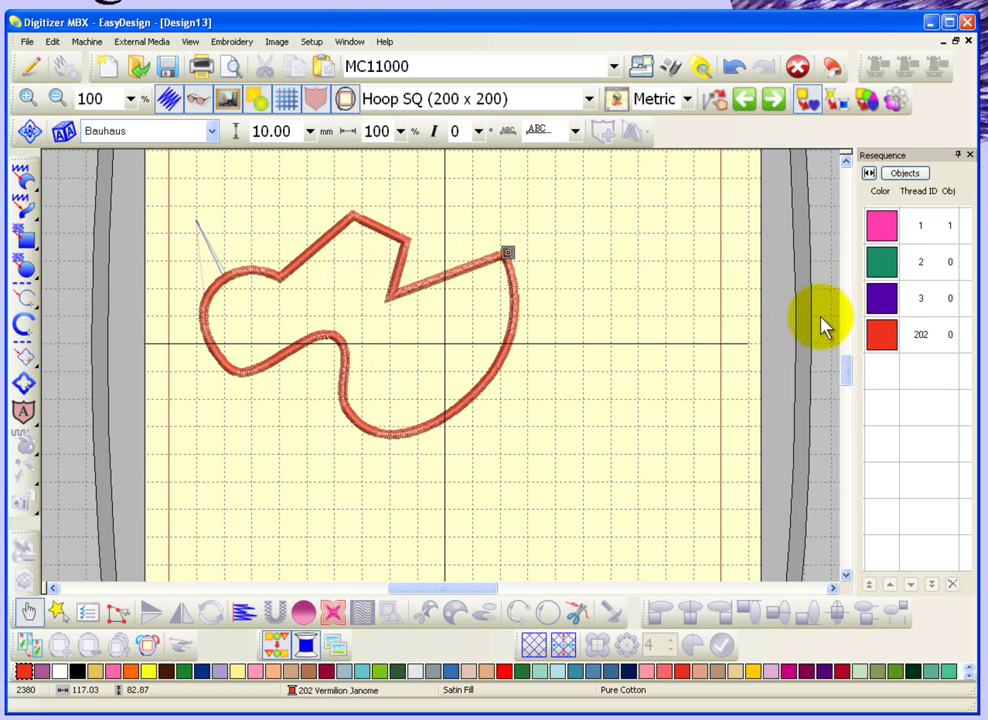
click(890, 301)
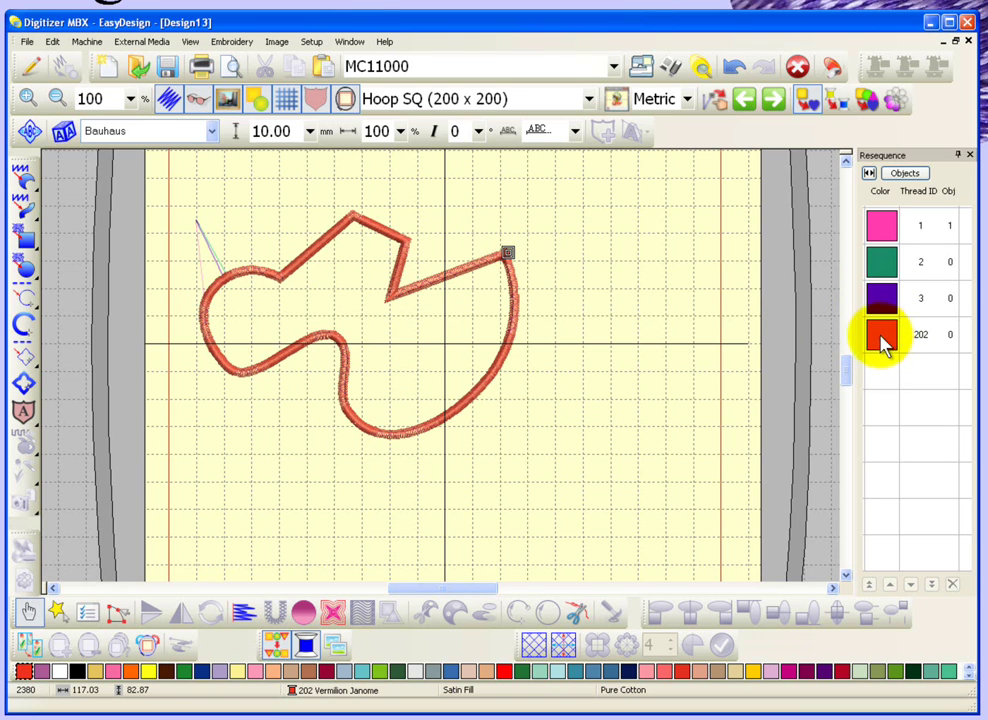
key(z)
drag(481, 359, 518, 395)
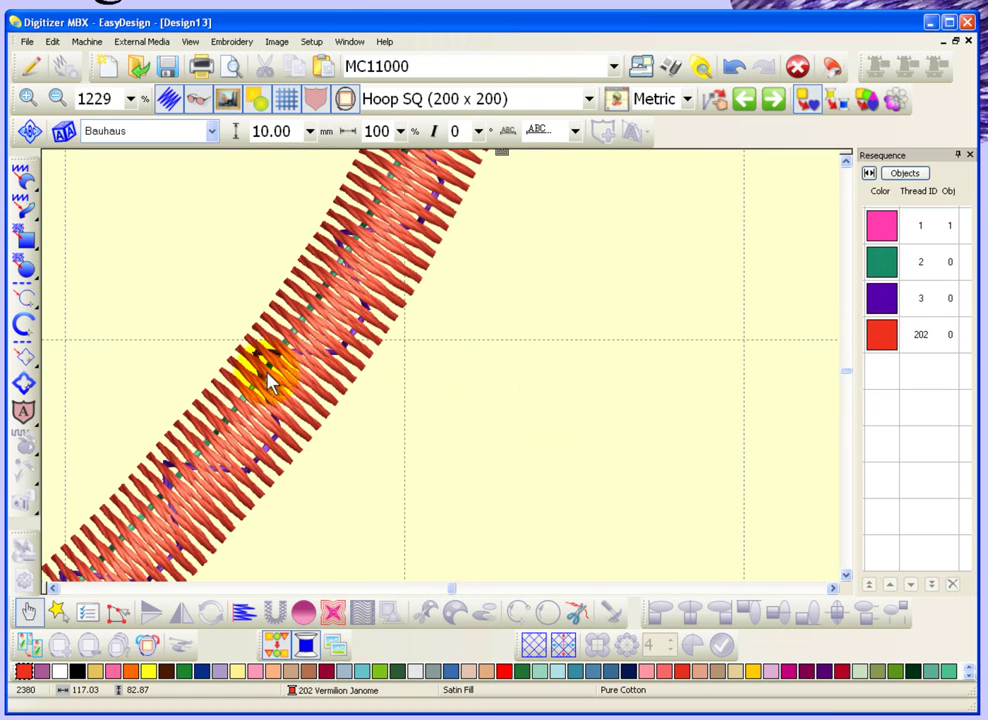
click(870, 232)
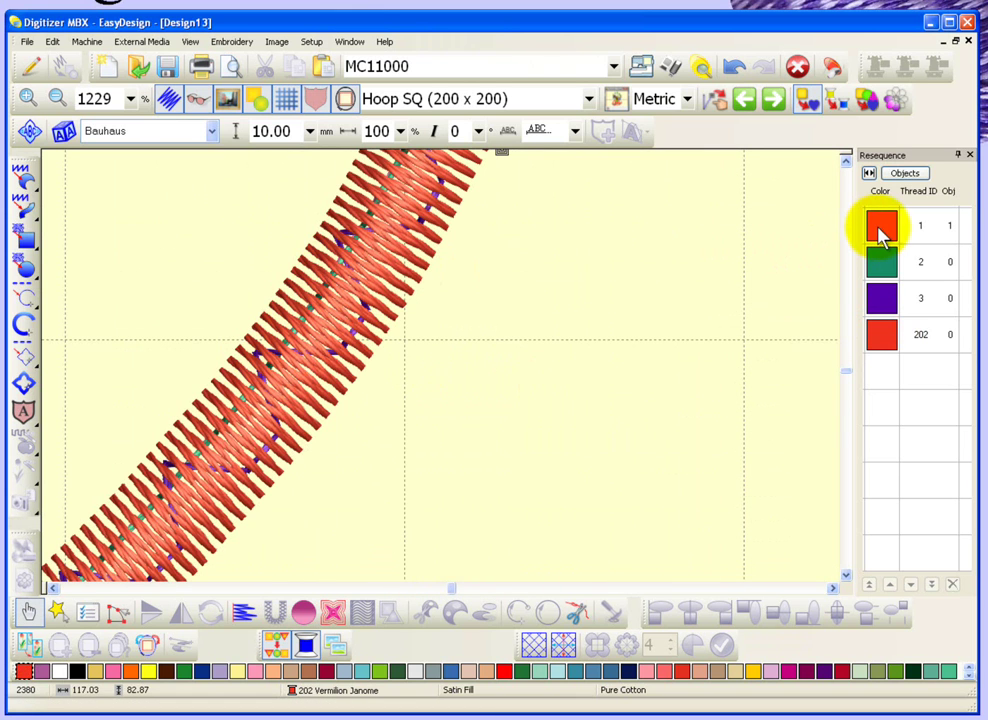
scroll(717, 325, down, 4)
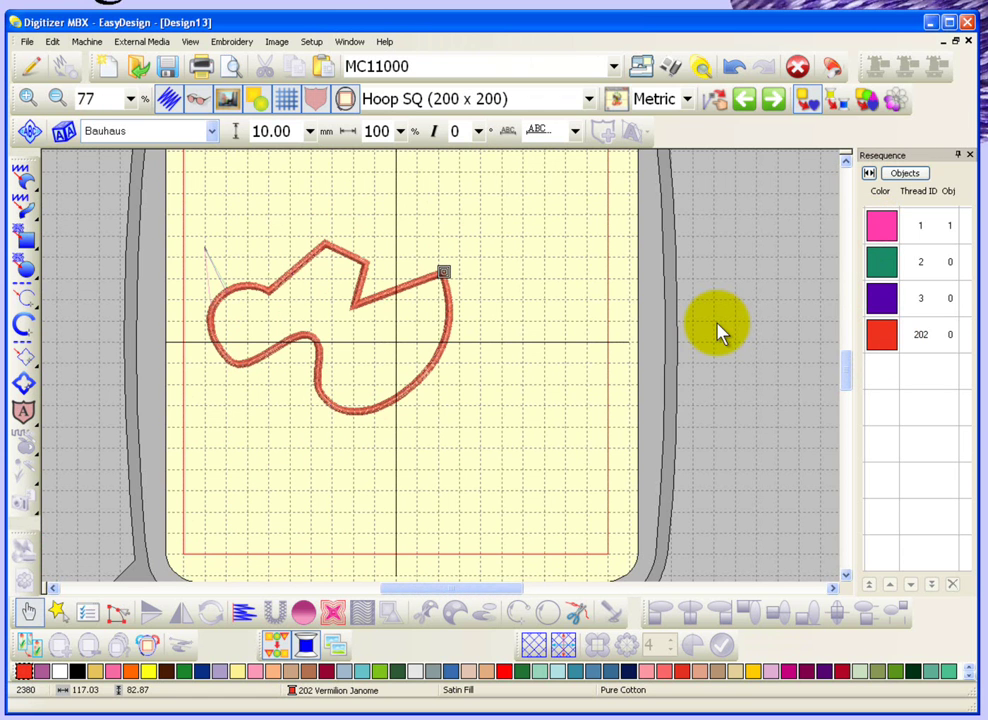
Set the appliqué's fabric source to Custom in its object details and open the fabric image library.
double_click(278, 291)
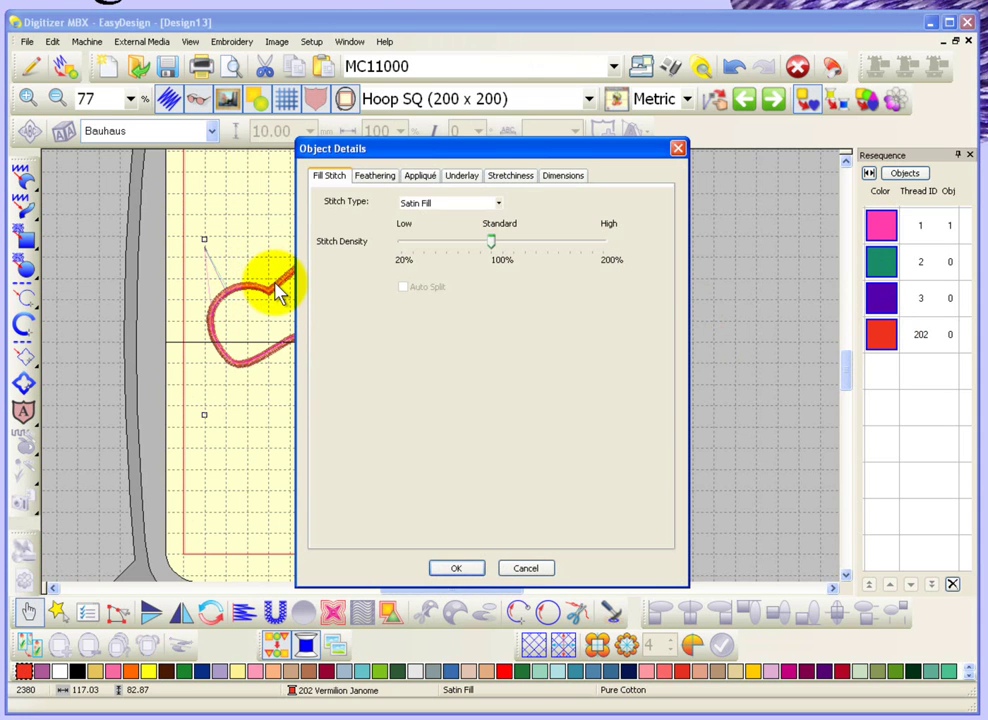
click(421, 178)
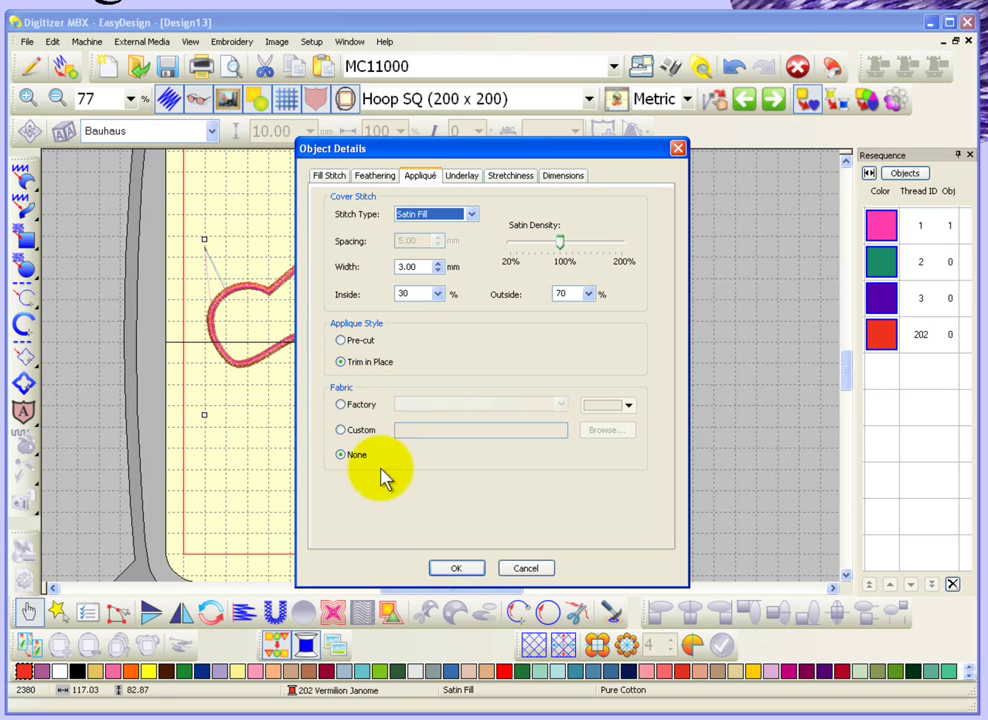
click(345, 433)
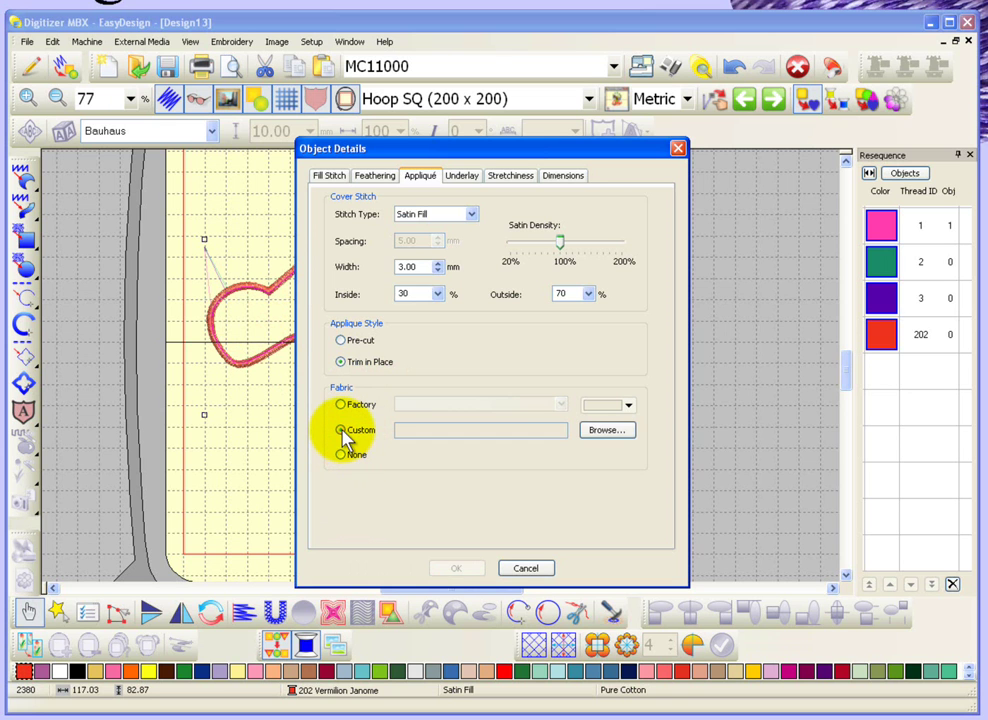
click(622, 435)
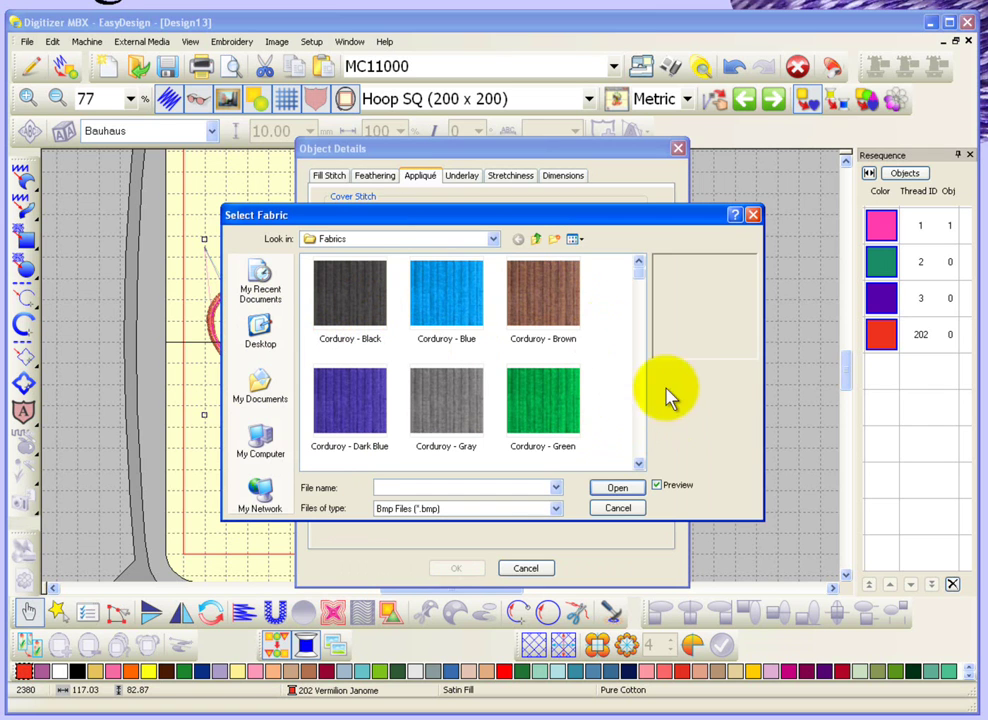
Apply the Felt - Blue fabric to the appliqué and check it by hiding and reshowing the appliqué fabric.
click(638, 464)
click(638, 464)
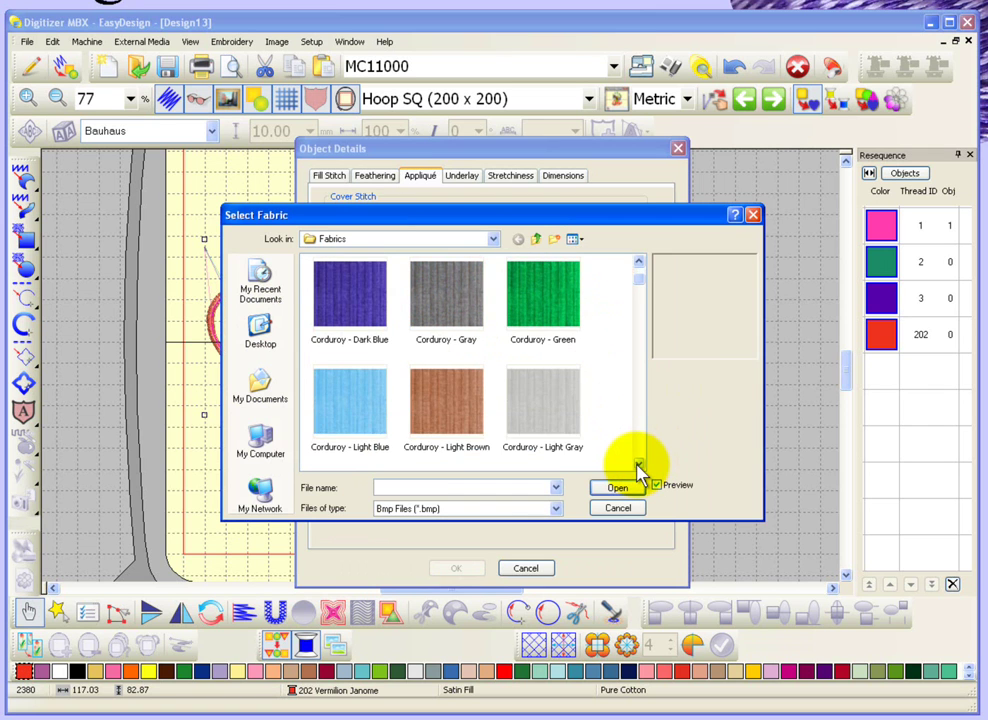
click(638, 464)
click(638, 464)
click(638, 464)
click(638, 464)
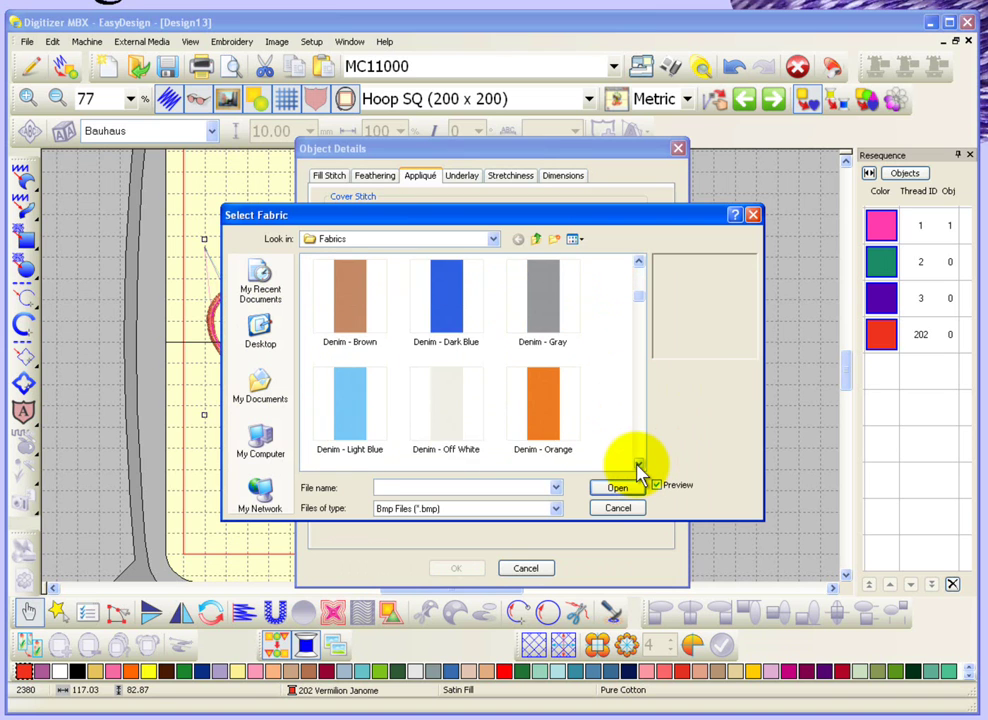
click(638, 464)
click(638, 464)
click(638, 464)
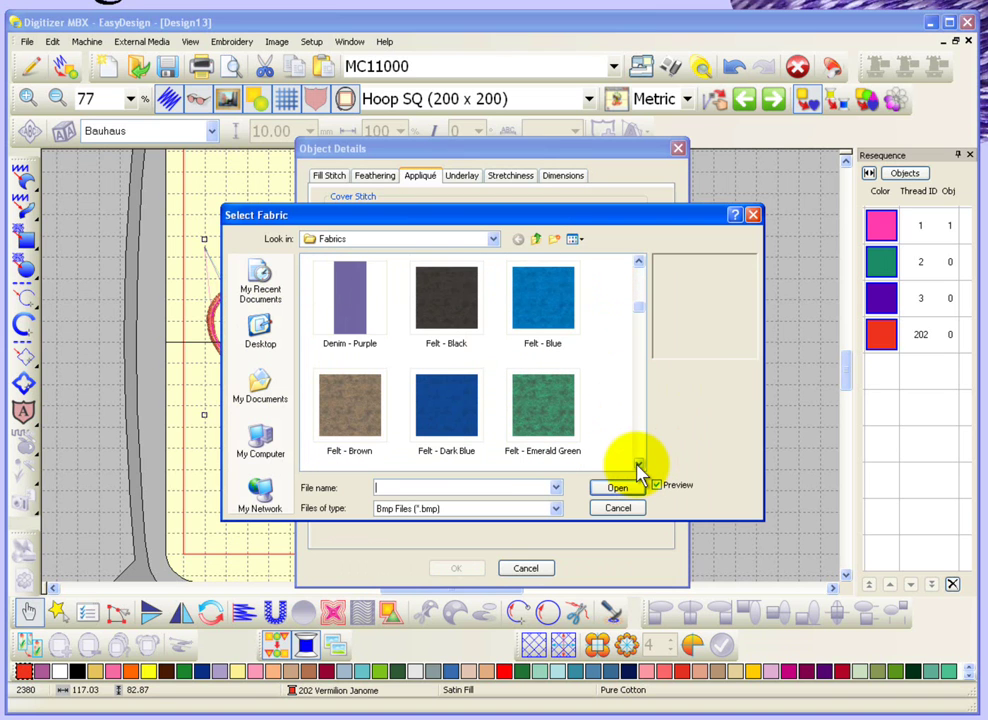
click(563, 310)
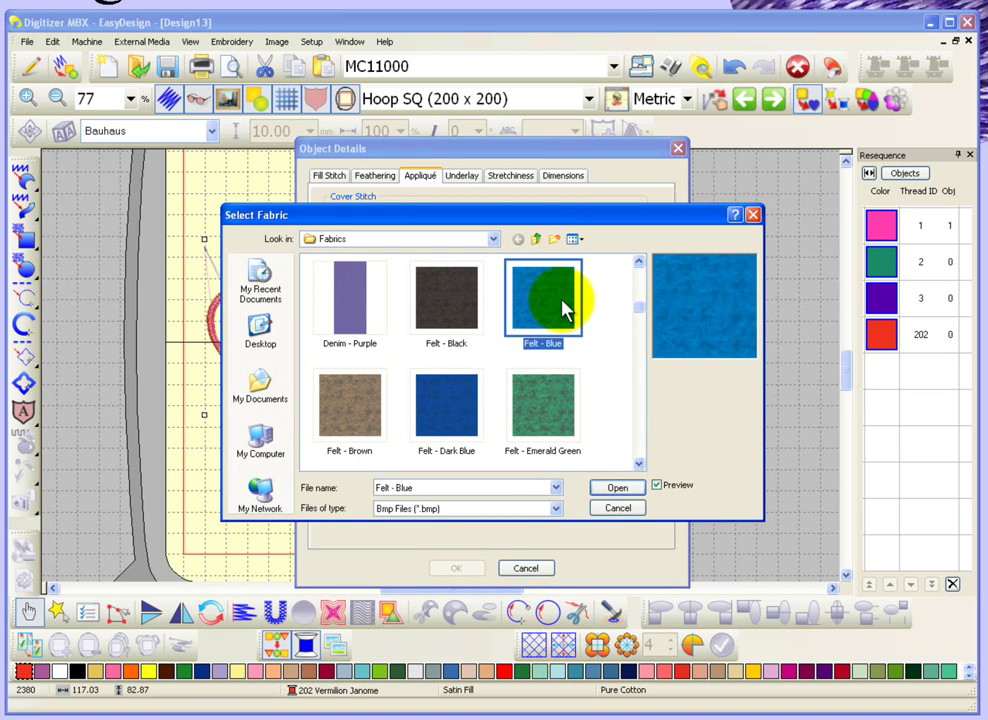
click(620, 489)
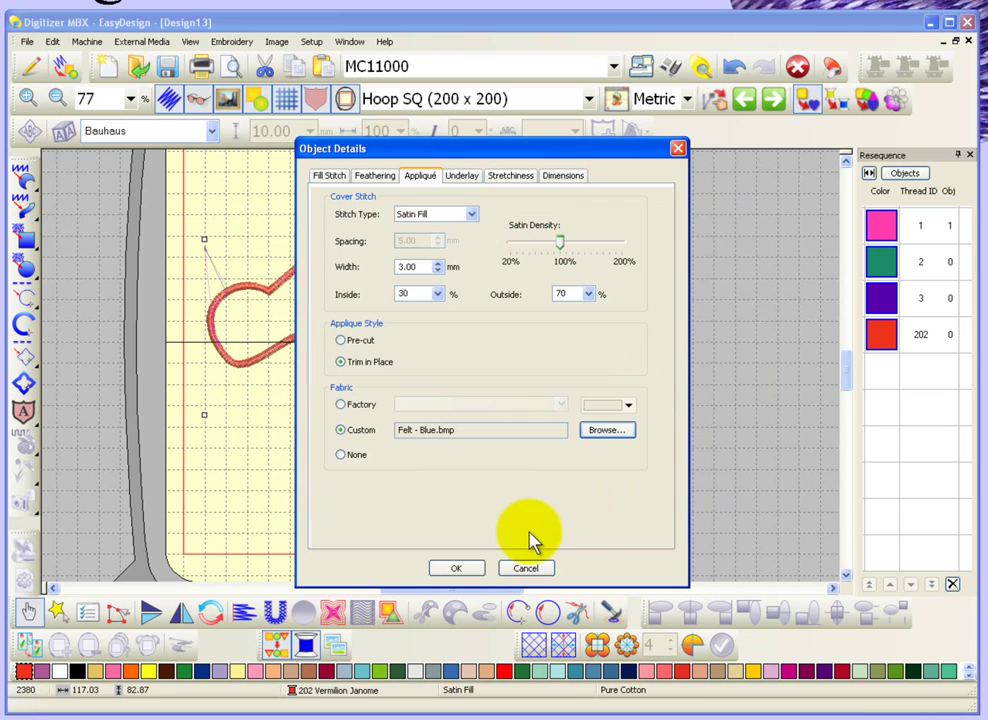
click(463, 570)
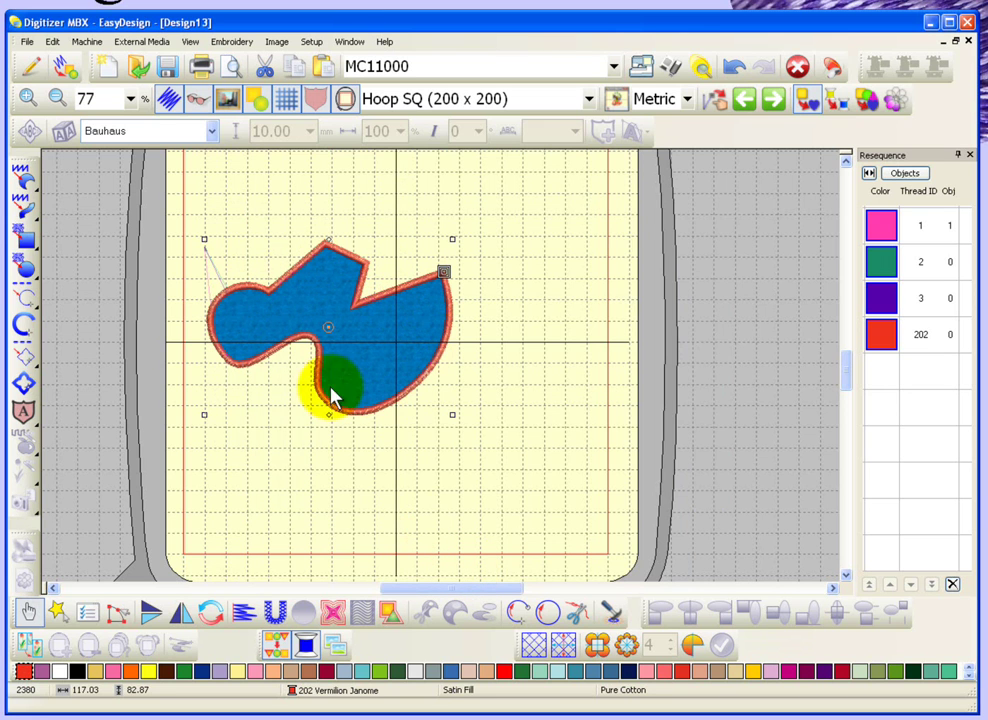
click(316, 101)
click(316, 101)
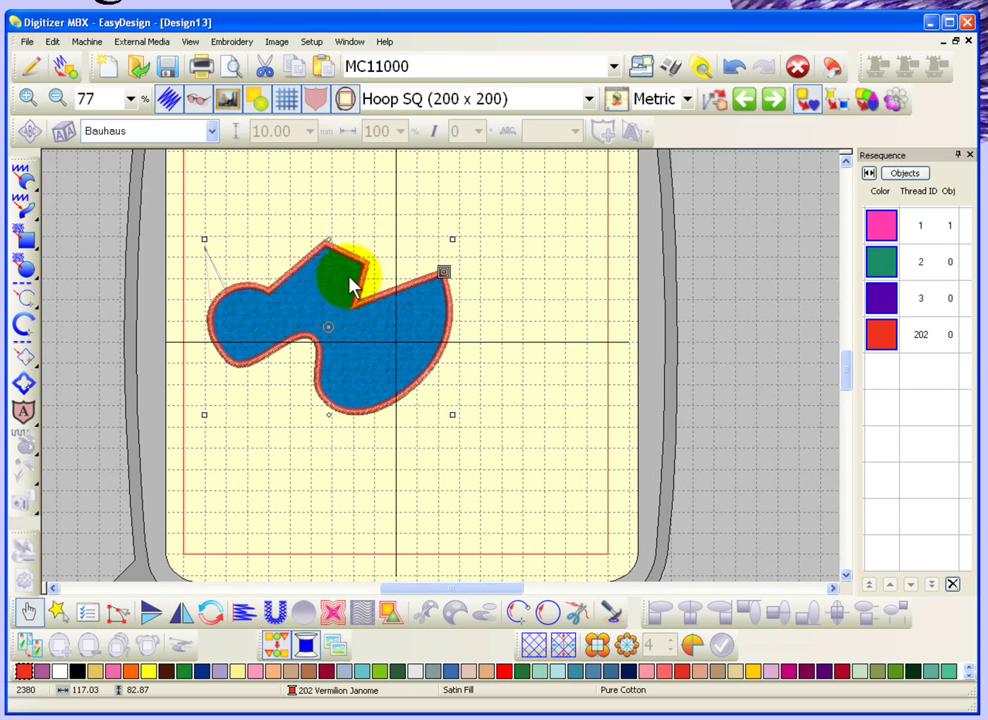
Digitize a closed four-point appliqué parallelogram below and to the right of the blue appliqué, inside the hoop.
click(530, 295)
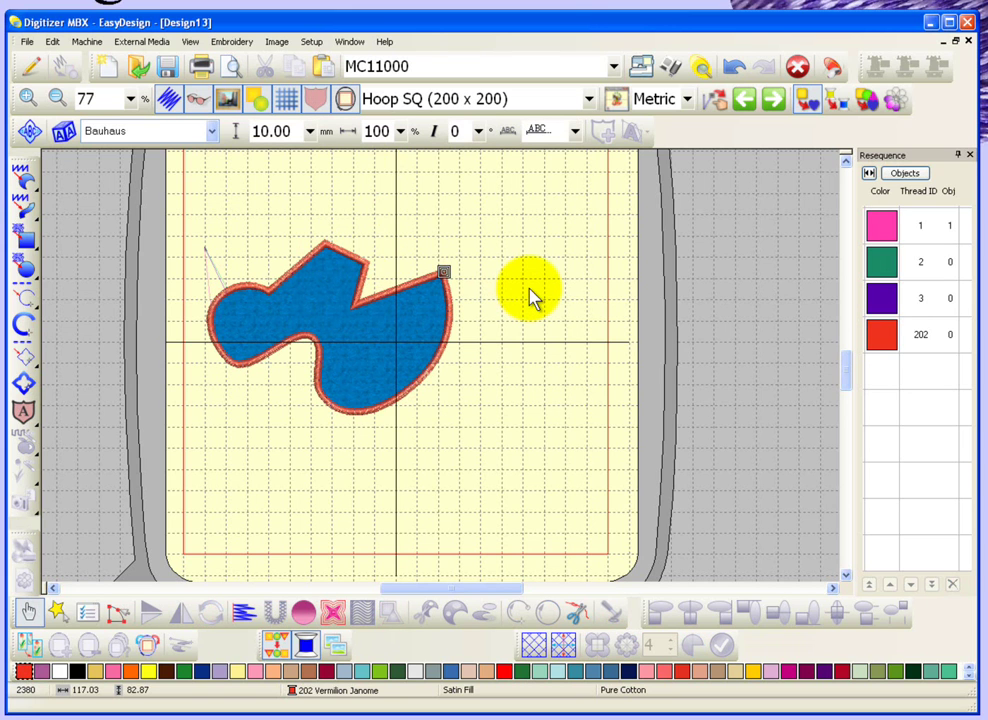
click(22, 410)
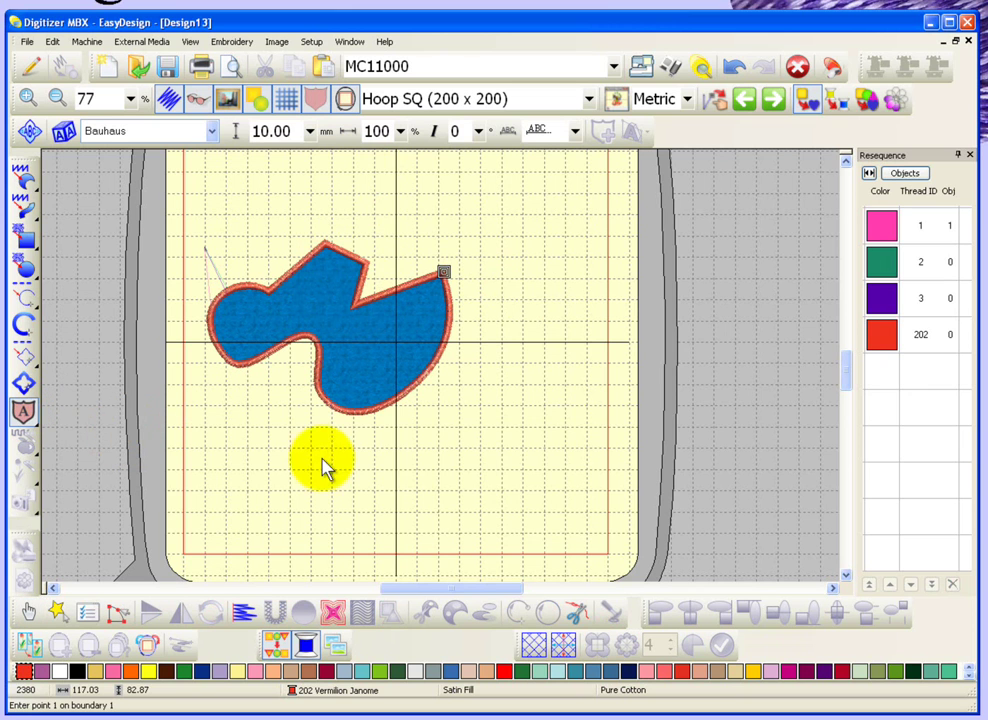
click(416, 461)
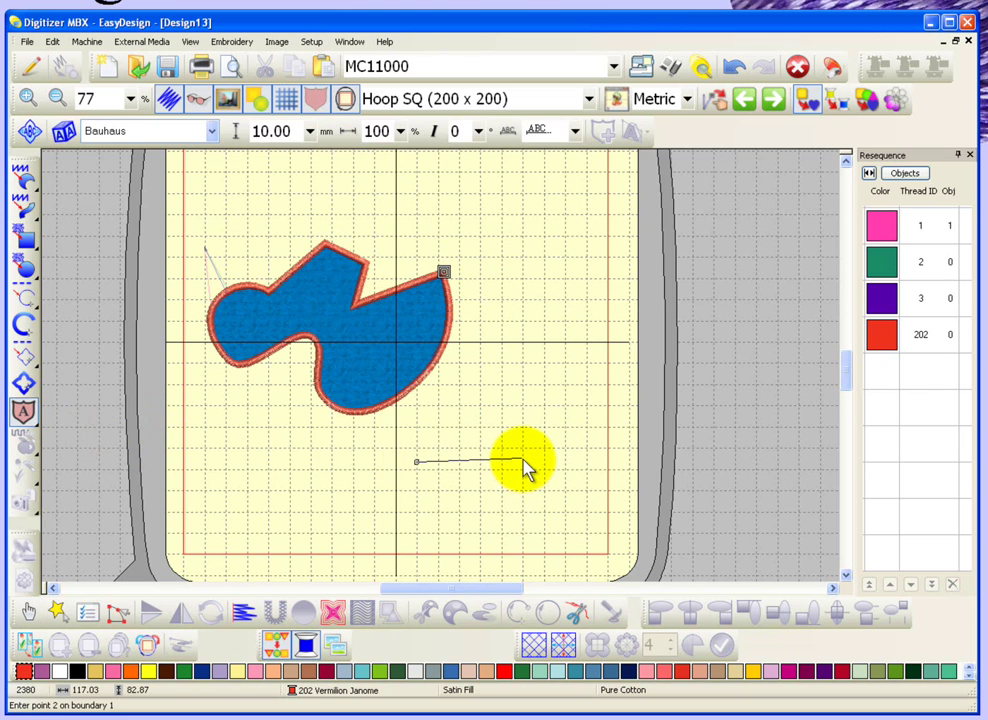
click(522, 459)
click(492, 509)
click(394, 526)
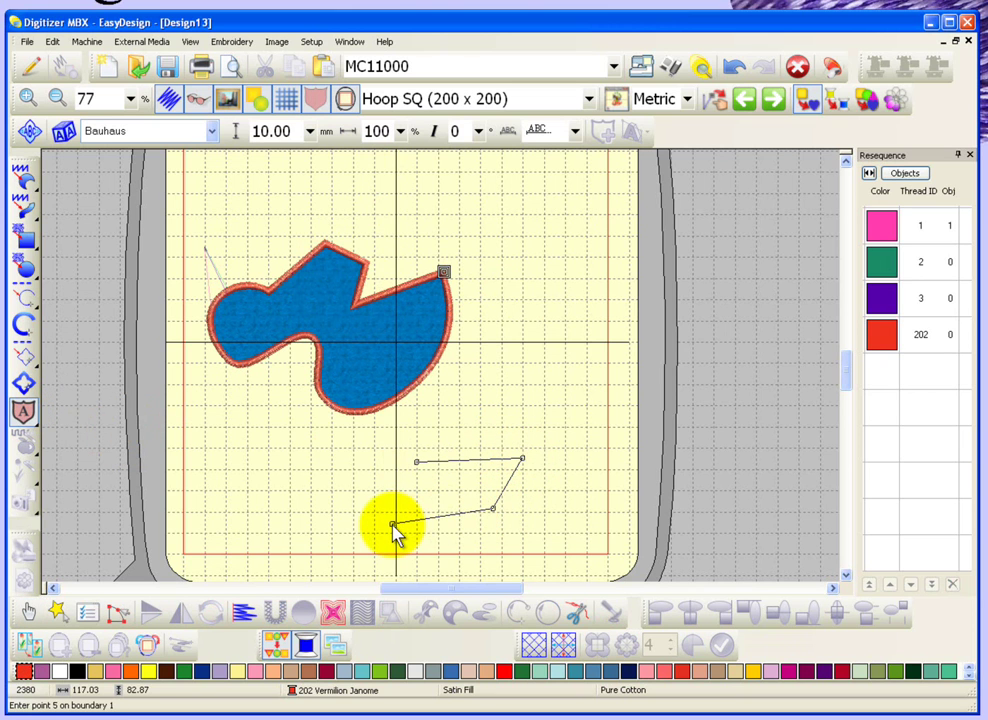
key(Return)
key(Return)
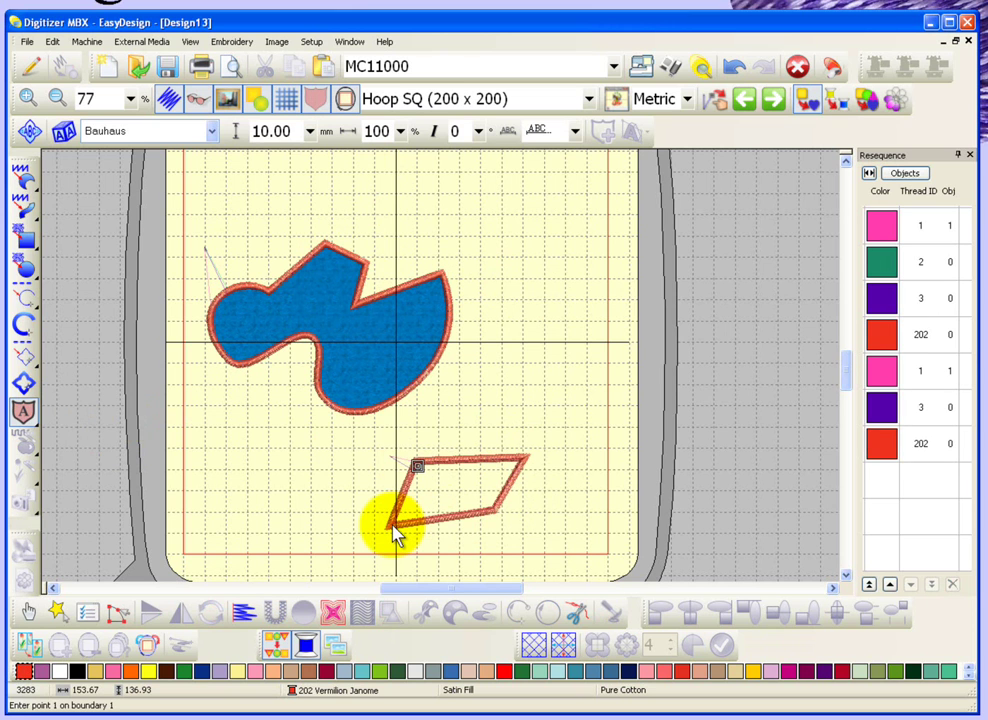
Give the parallelogram appliqué the factory fabric Aida in orange through its object details and deselect it.
click(27, 613)
double_click(479, 461)
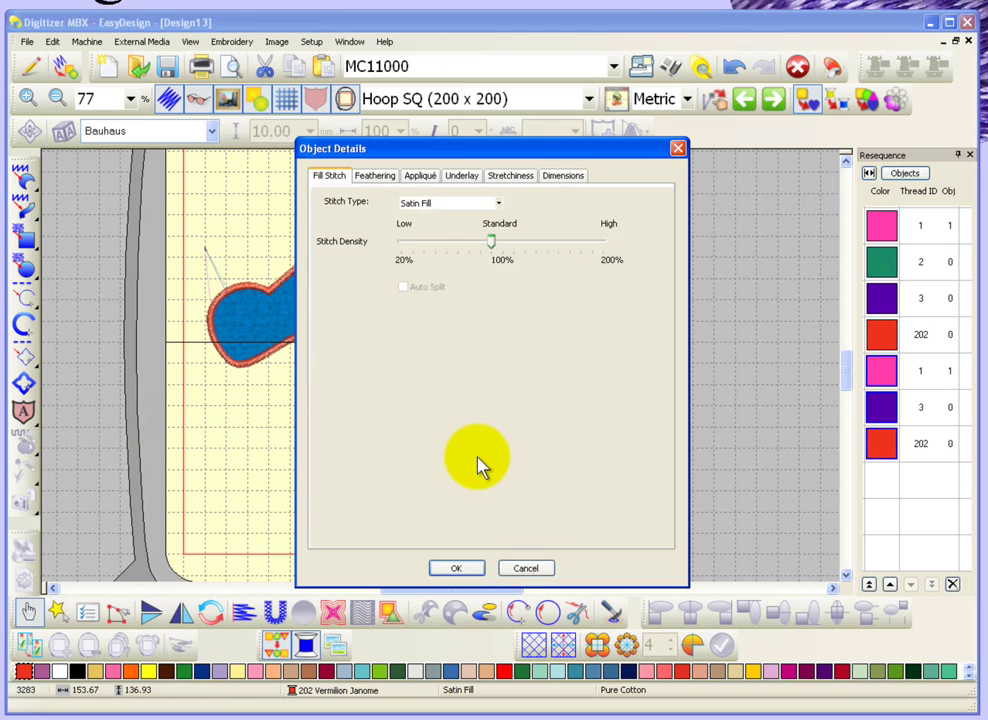
click(429, 178)
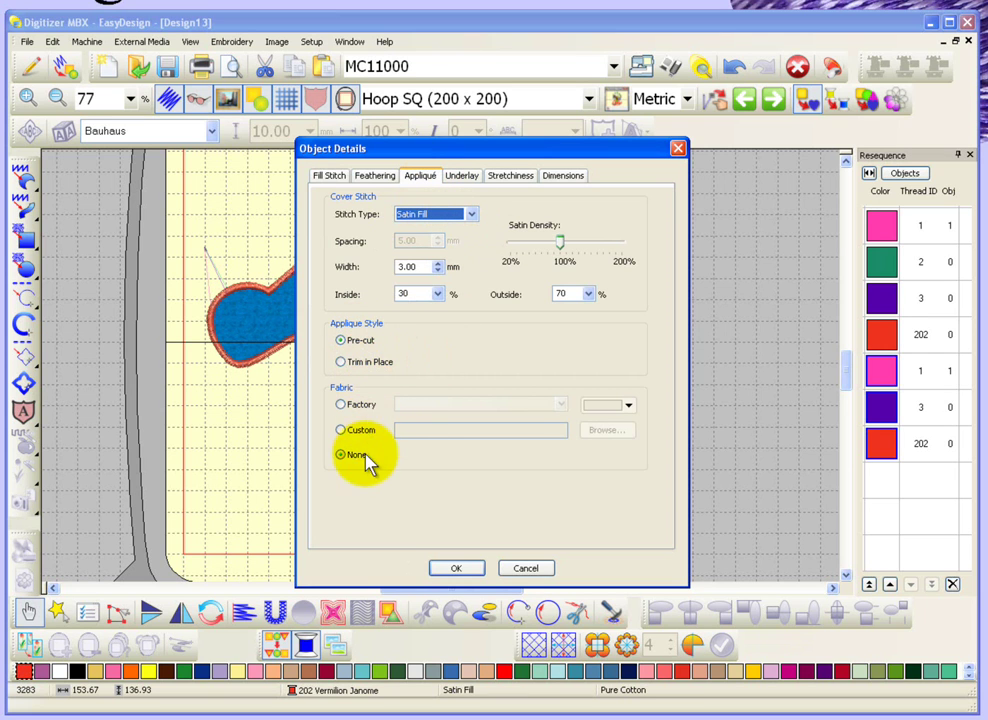
click(341, 405)
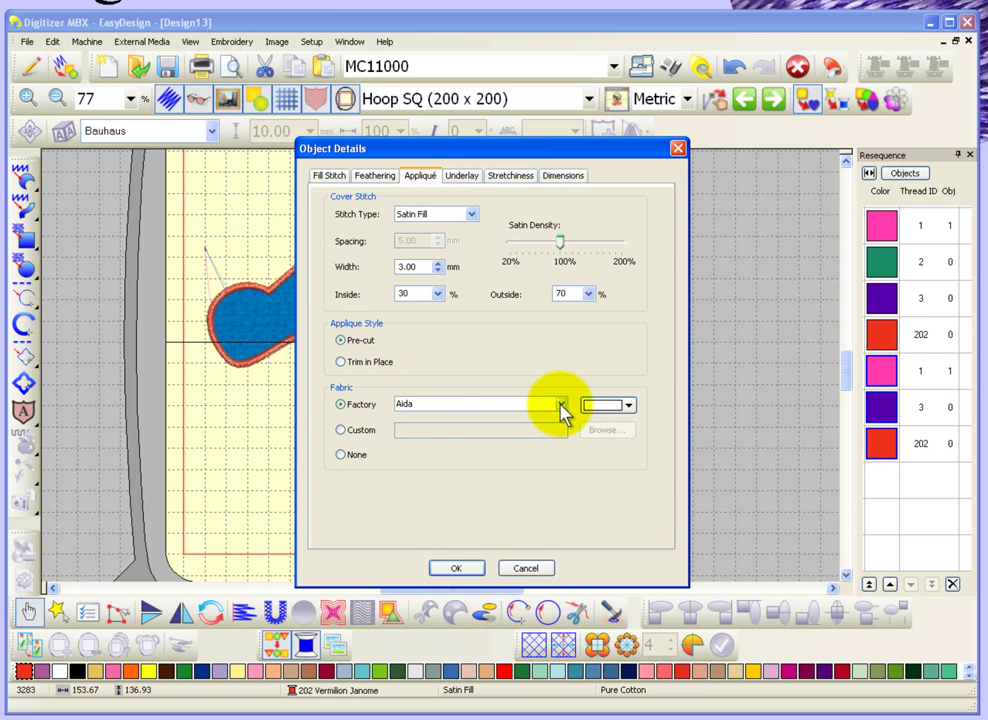
click(628, 405)
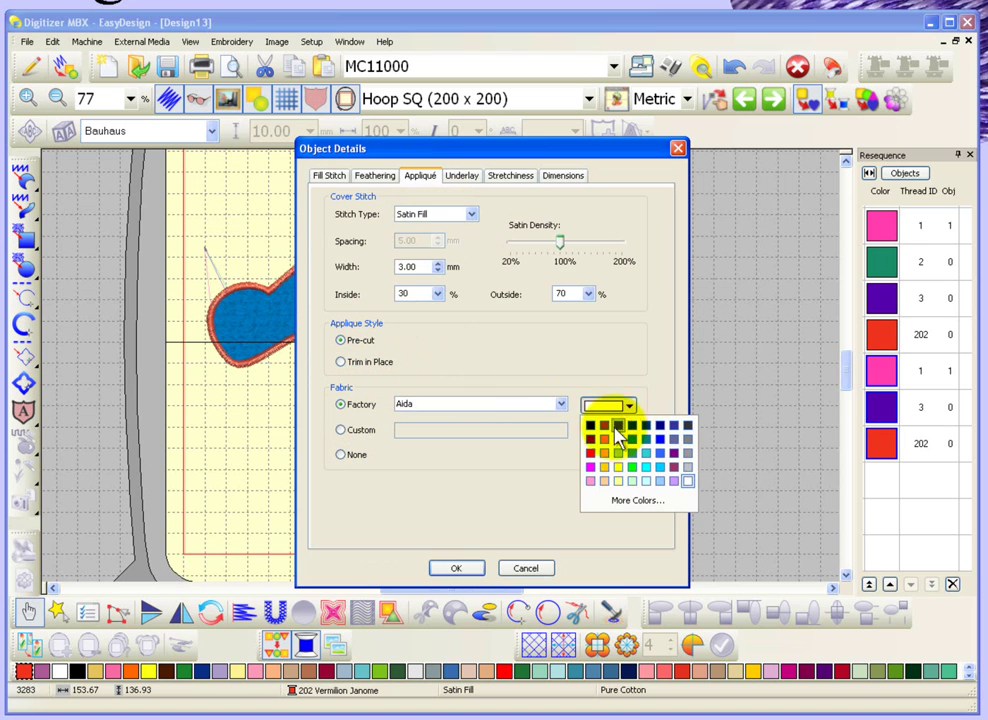
click(607, 456)
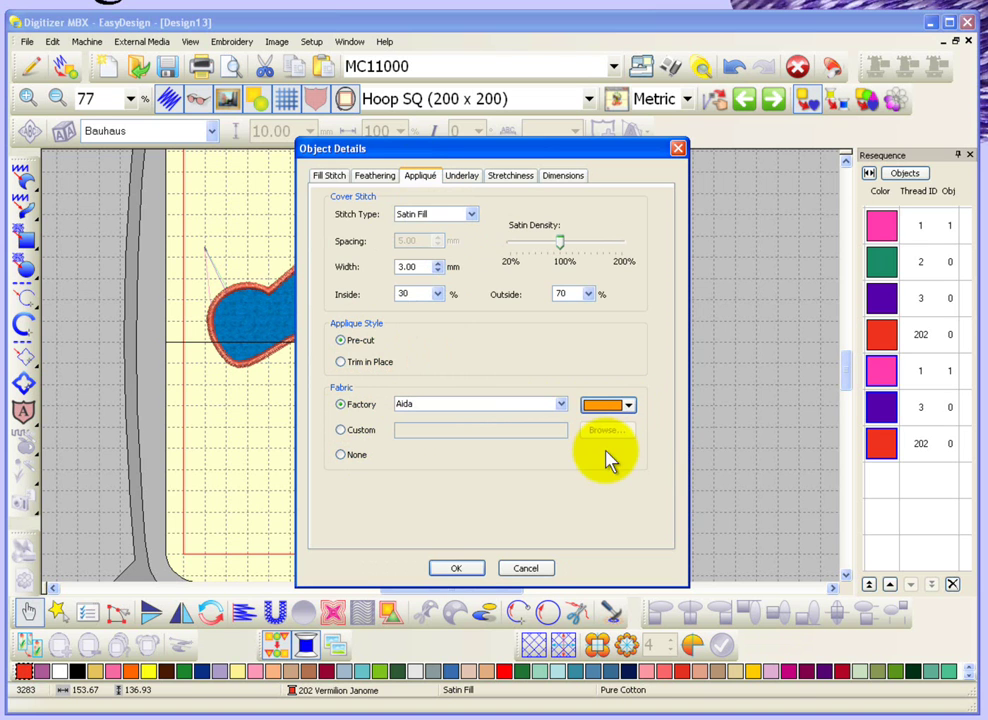
click(472, 574)
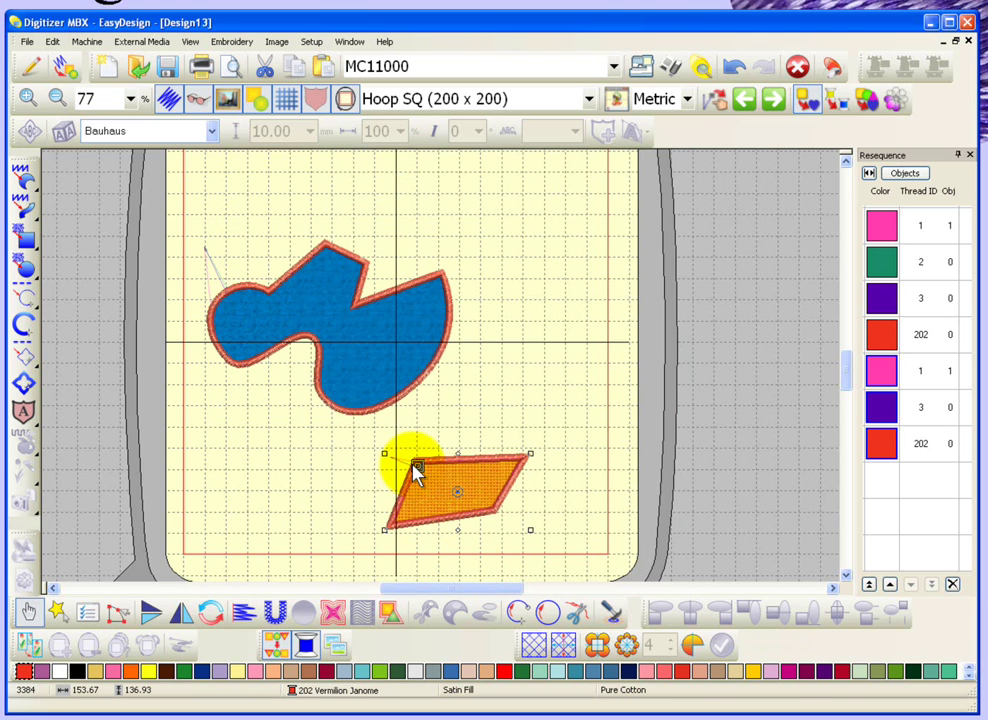
click(573, 453)
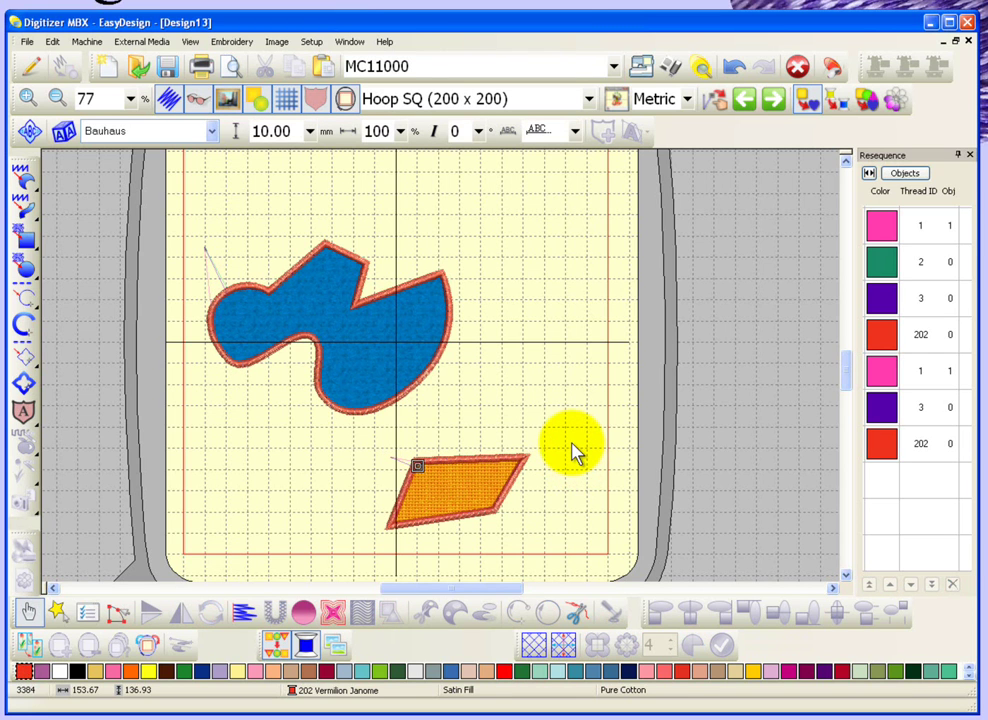
Discard the newly started appliqué point and delete all objects from the design.
click(40, 428)
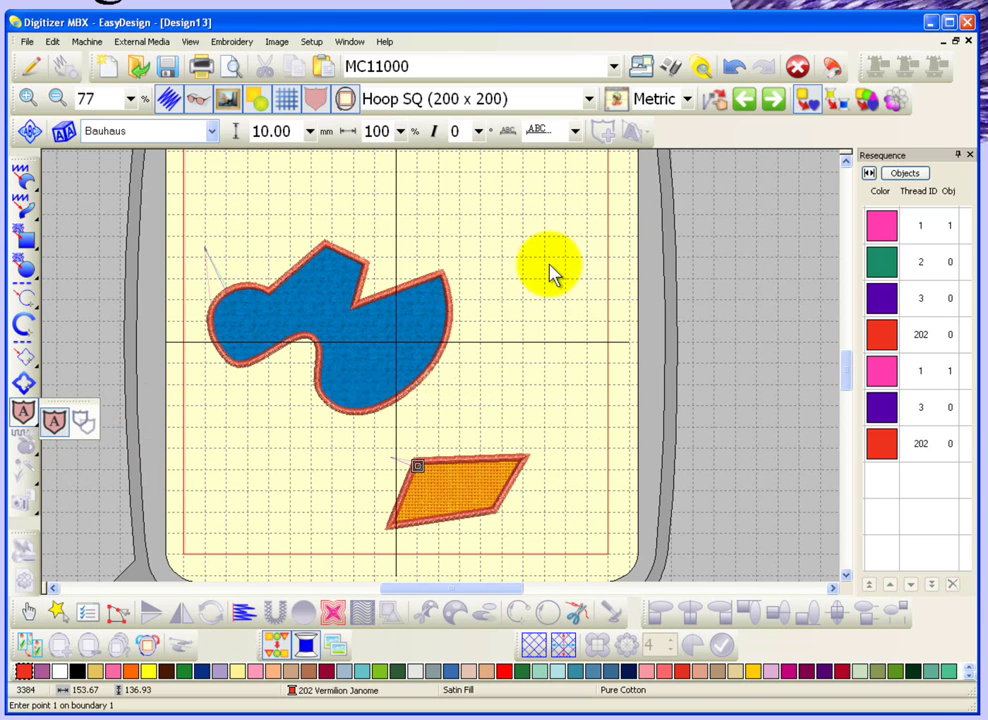
click(493, 277)
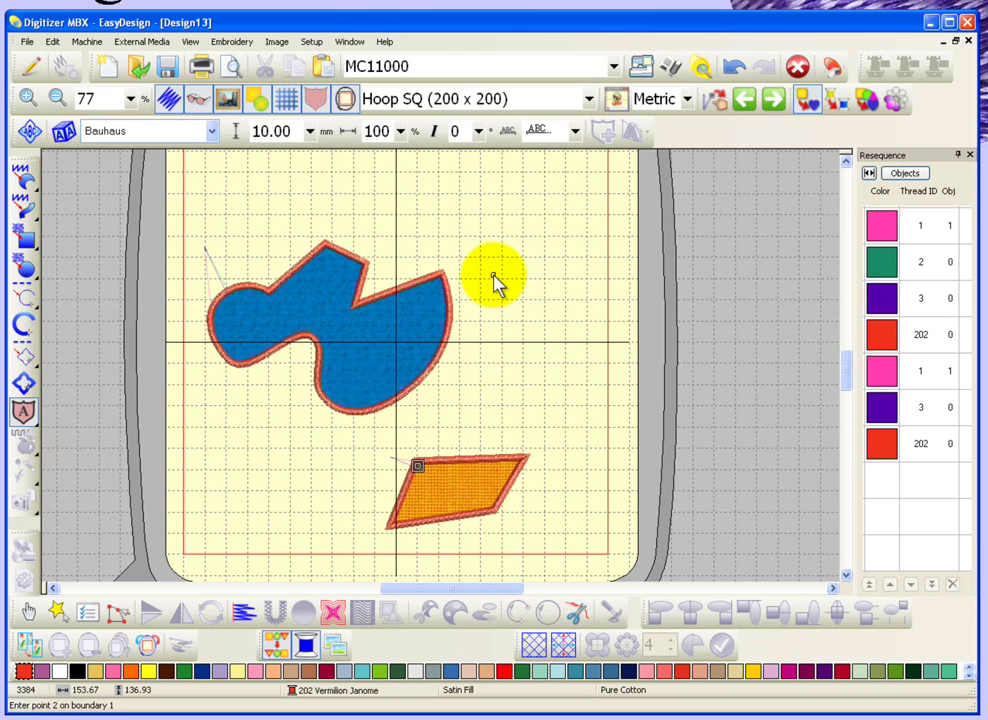
key(BackSpace)
key(ctrl+a)
key(Delete)
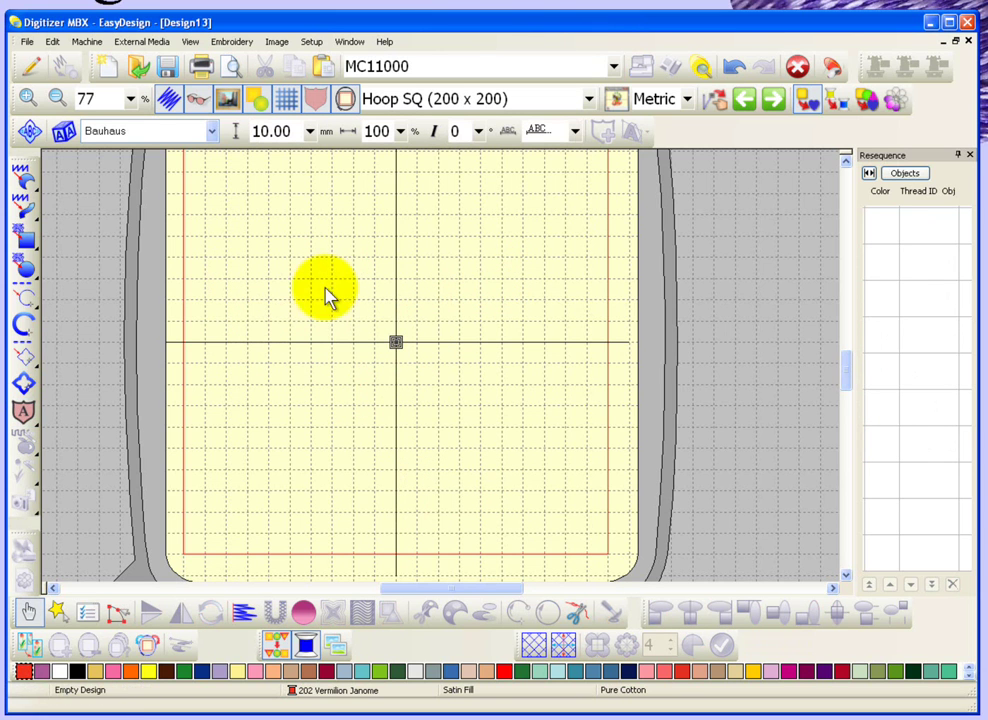
Digitize a closed three-point appliqué triangle in the hoop's upper-left area, with its base just above the horizontal centre line.
click(22, 412)
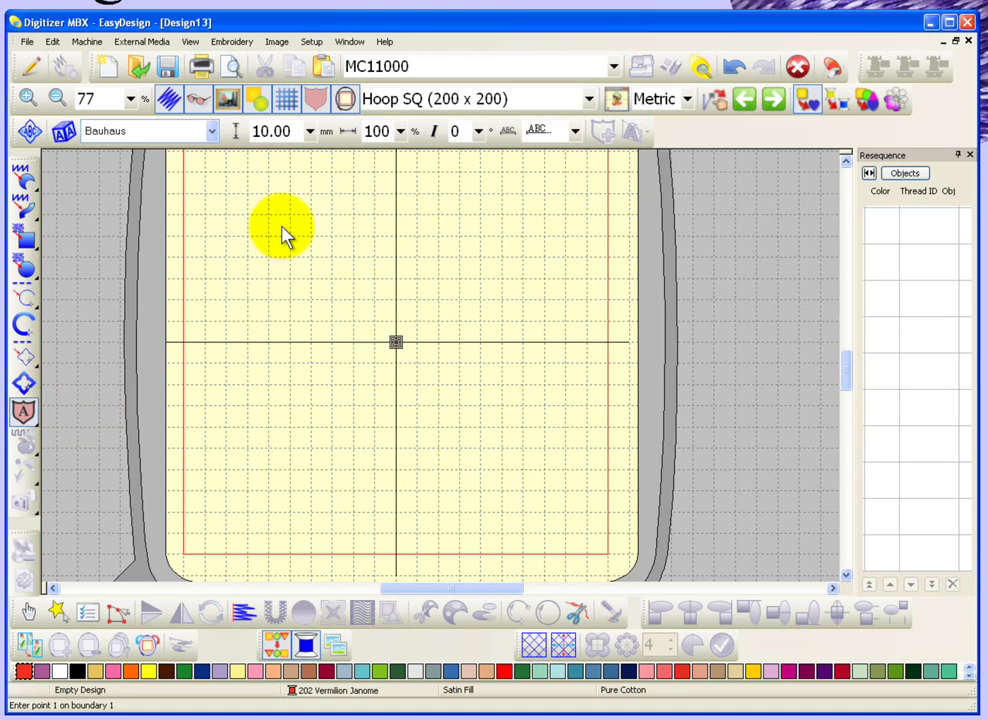
click(237, 327)
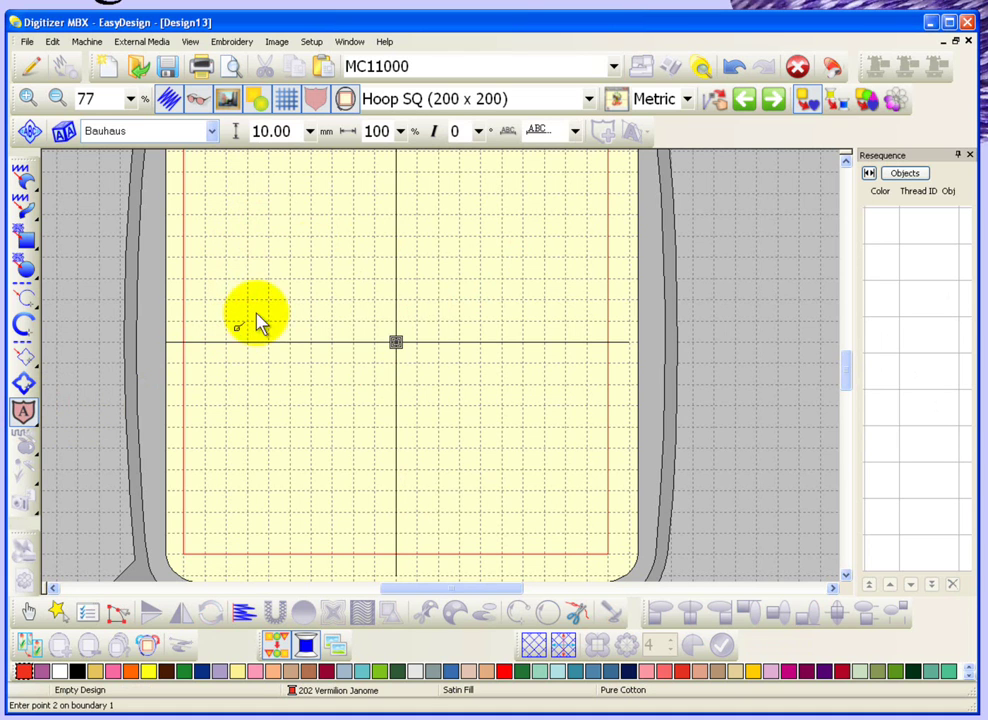
click(323, 214)
click(366, 330)
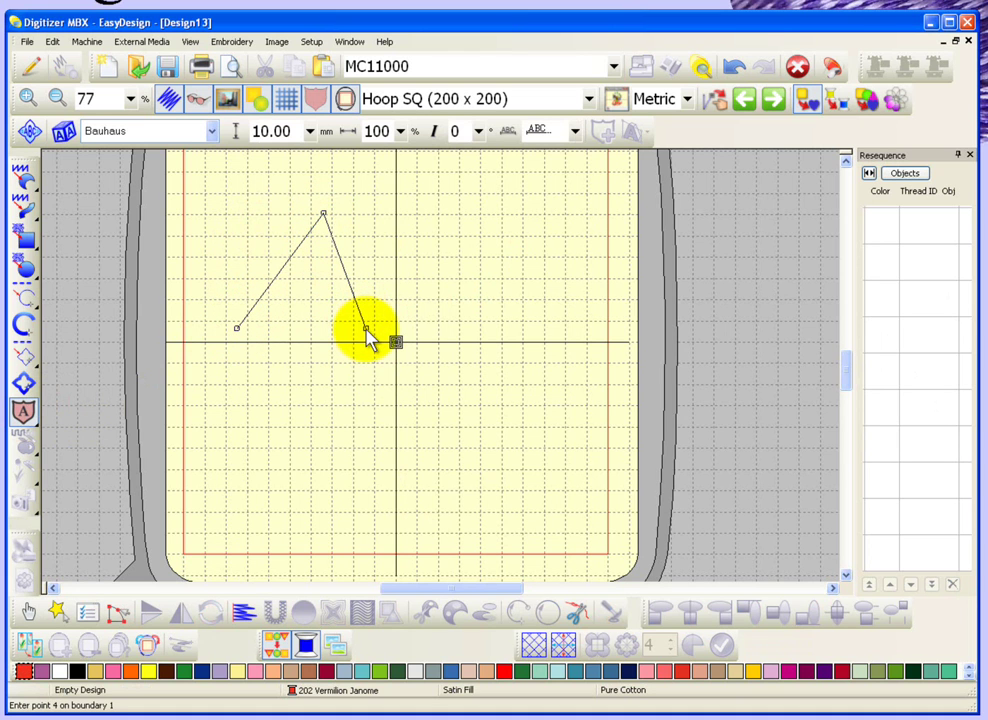
key(Return)
key(Return)
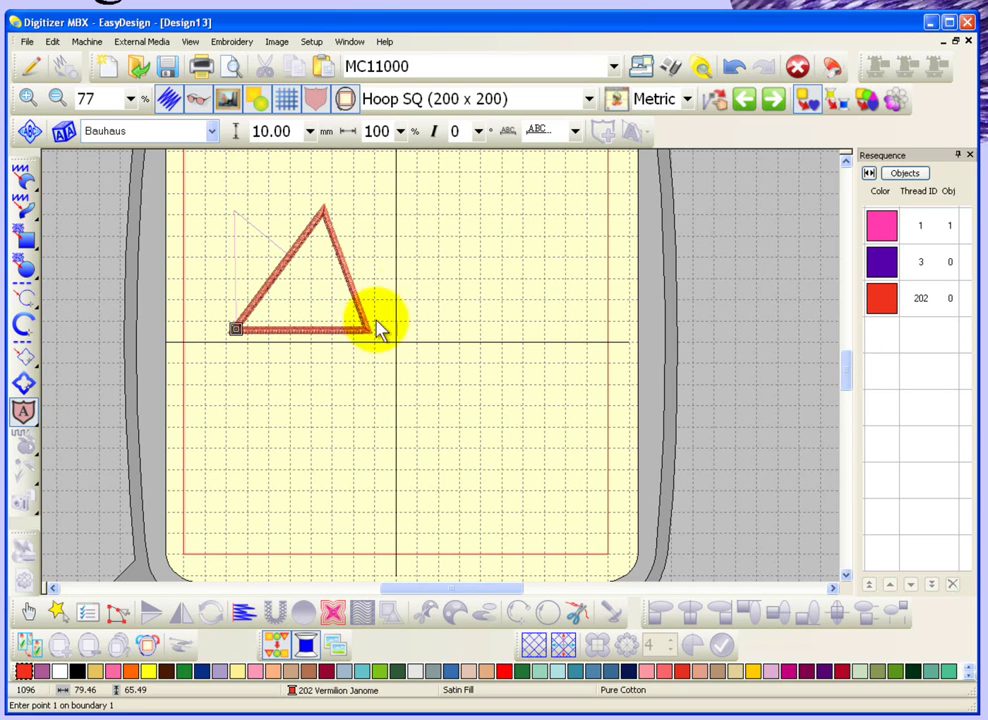
Digitize a closed four-point appliqué quadrilateral that overlaps the triangle's lower-right corner.
click(441, 252)
click(323, 280)
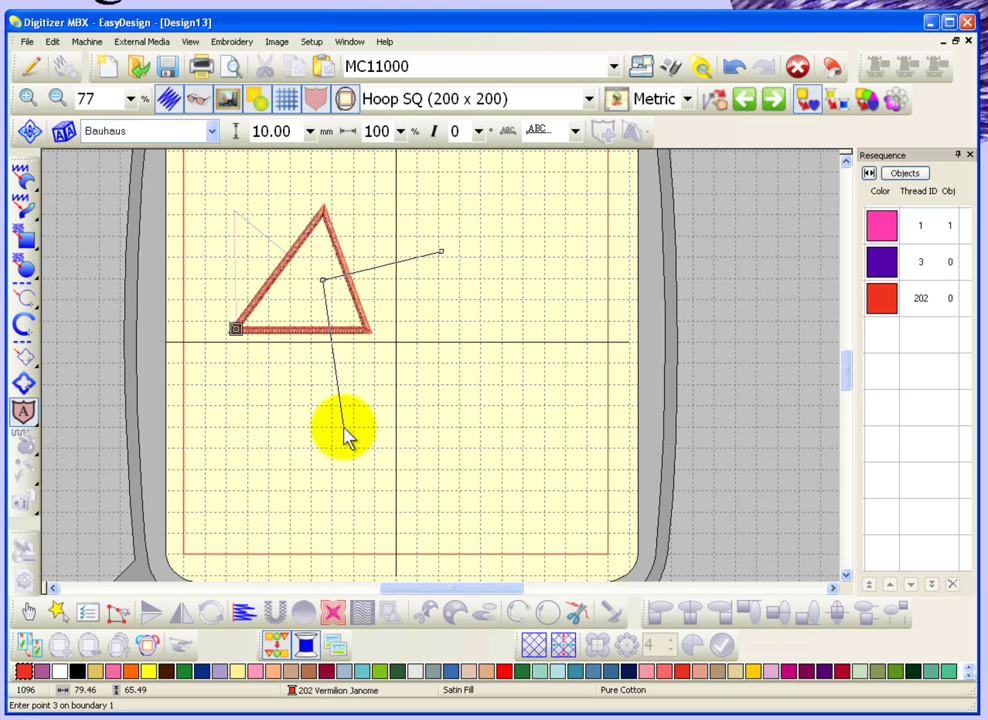
click(343, 427)
click(462, 390)
key(Return)
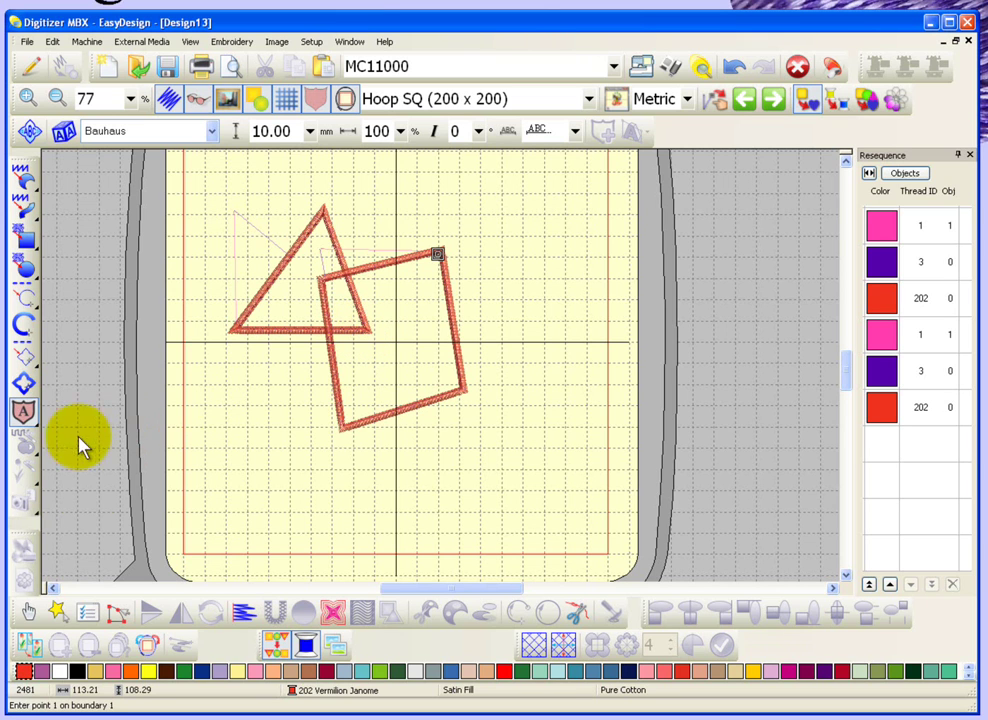
Select both the triangle and the quadrilateral and apply Partial Appliqué to remove the cover stitching where they overlap.
click(30, 612)
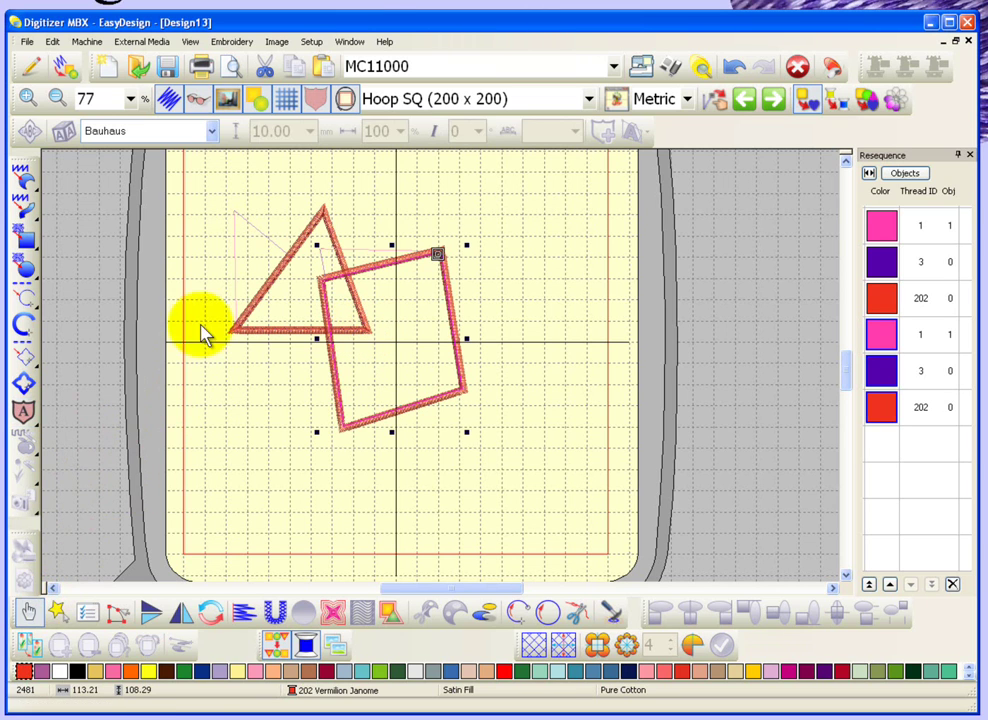
click(205, 197)
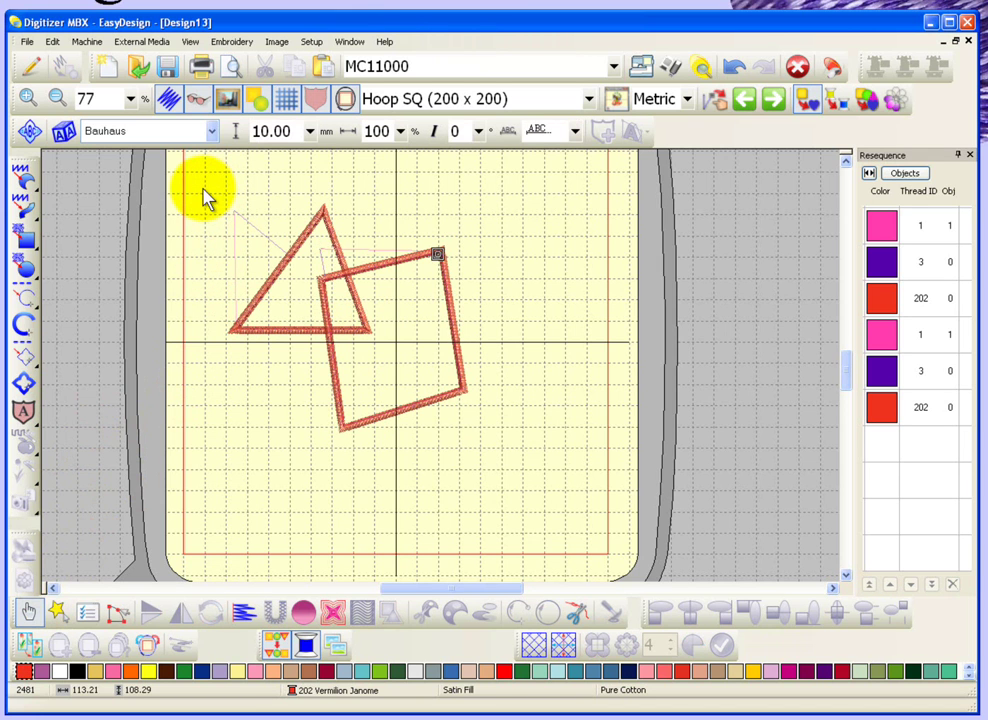
drag(207, 198, 505, 475)
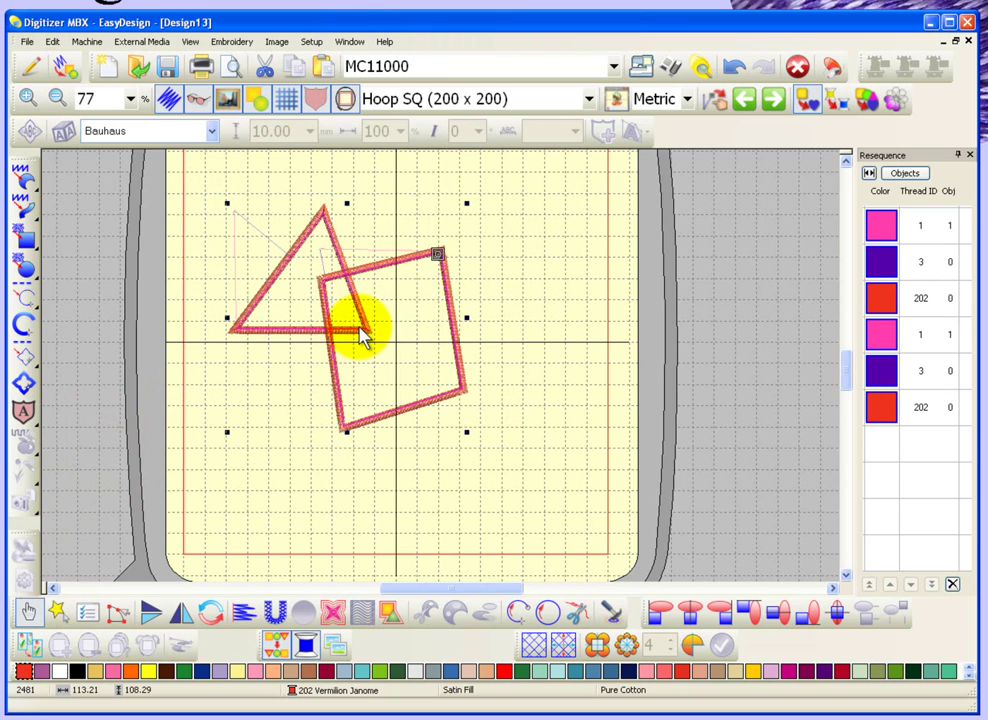
click(40, 434)
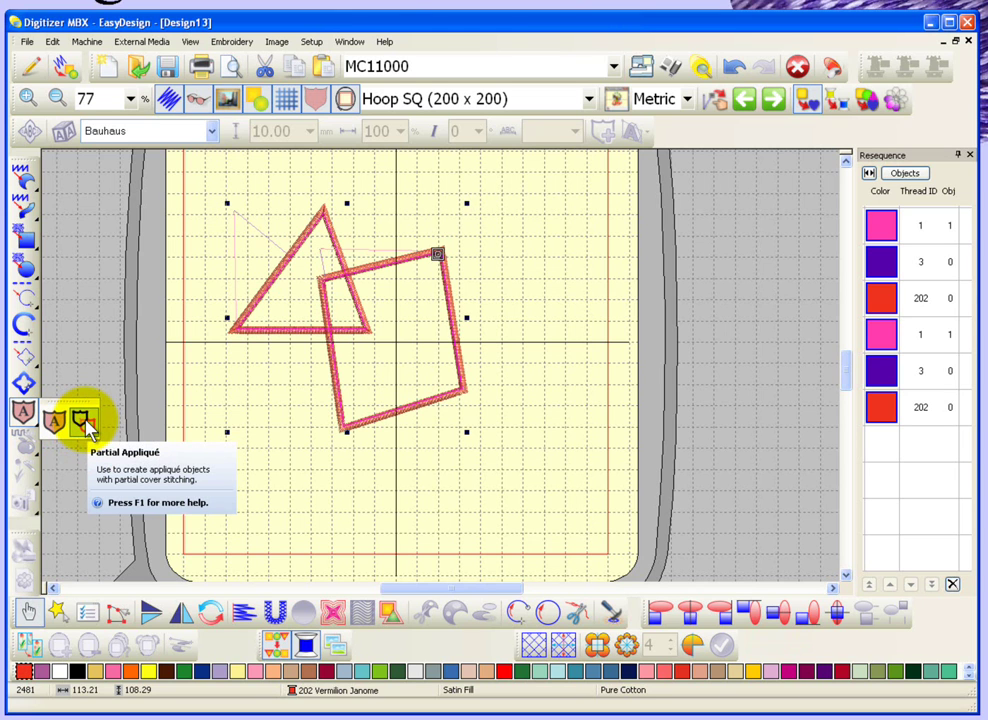
click(86, 425)
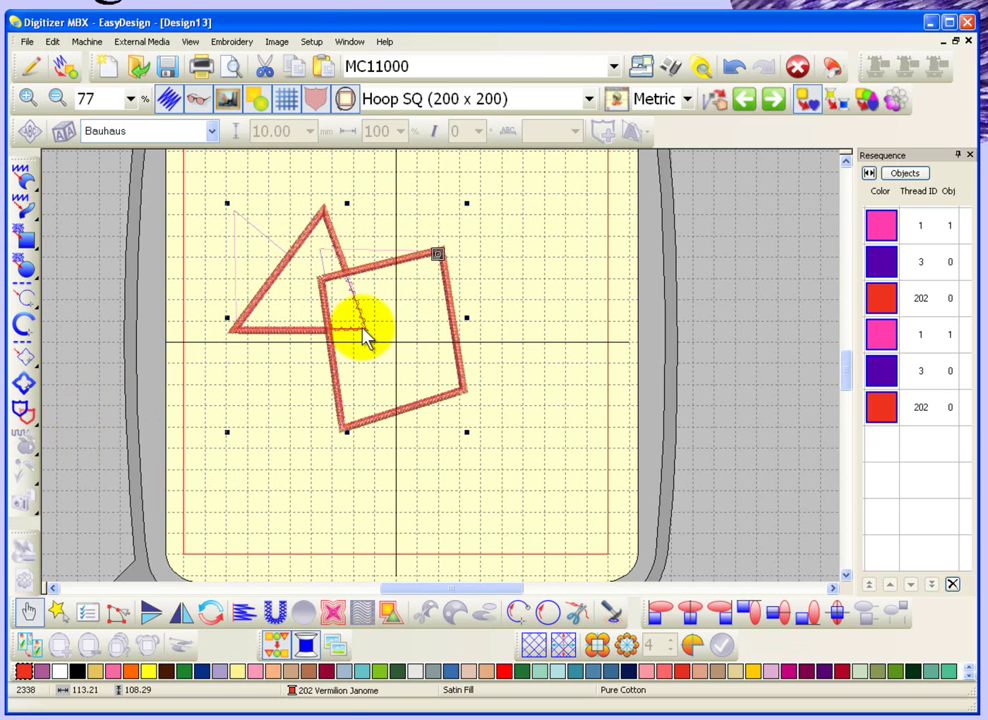
Examine the stitching at the overlap of the triangle and quadrilateral up close and deselect both objects.
key(z)
drag(310, 273, 415, 364)
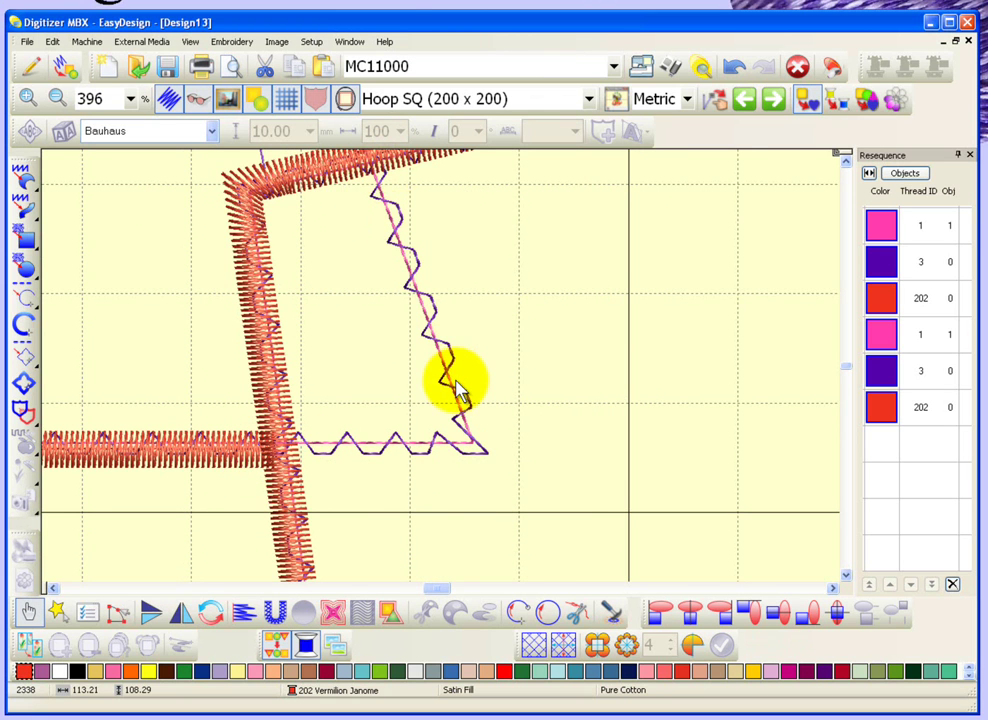
scroll(458, 390, down, 2)
scroll(458, 390, up, 1)
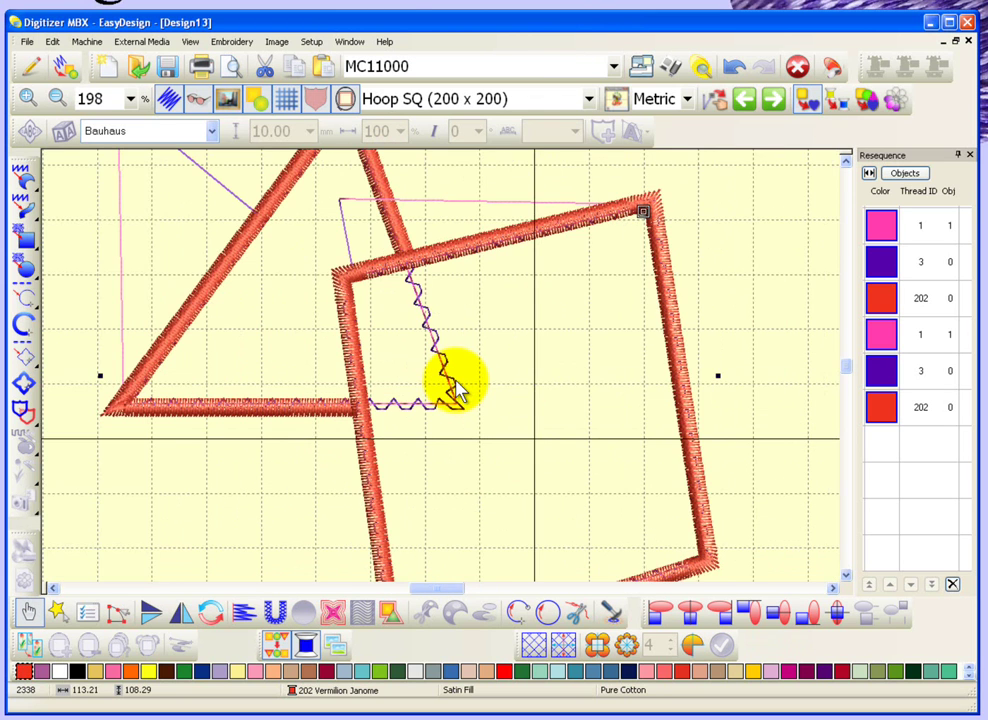
scroll(458, 390, down, 2)
click(562, 309)
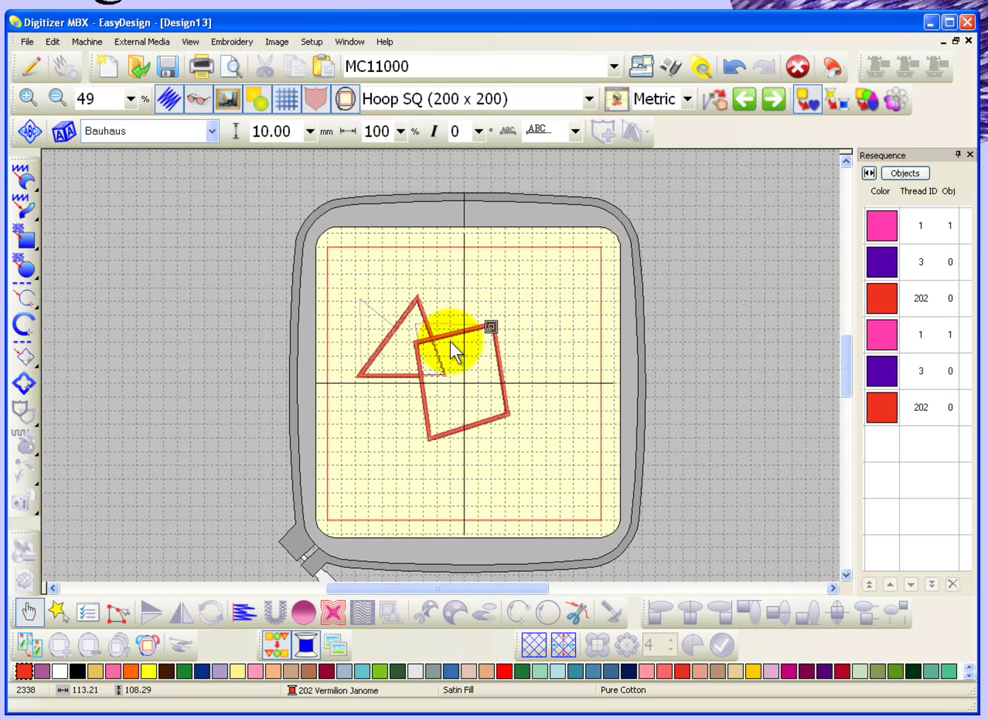